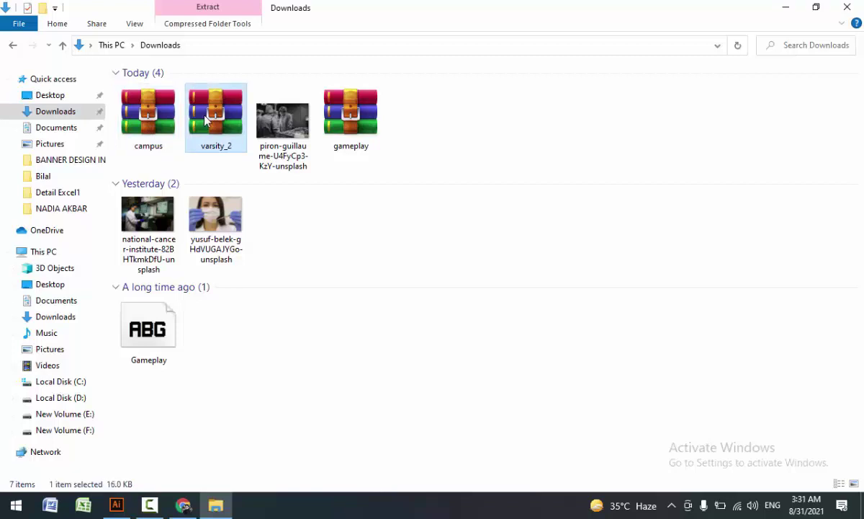
Step: Extract the varsity_2 archive and install the Varsity Regular font
{"action": "right_click", "coordinate": [205, 115]}
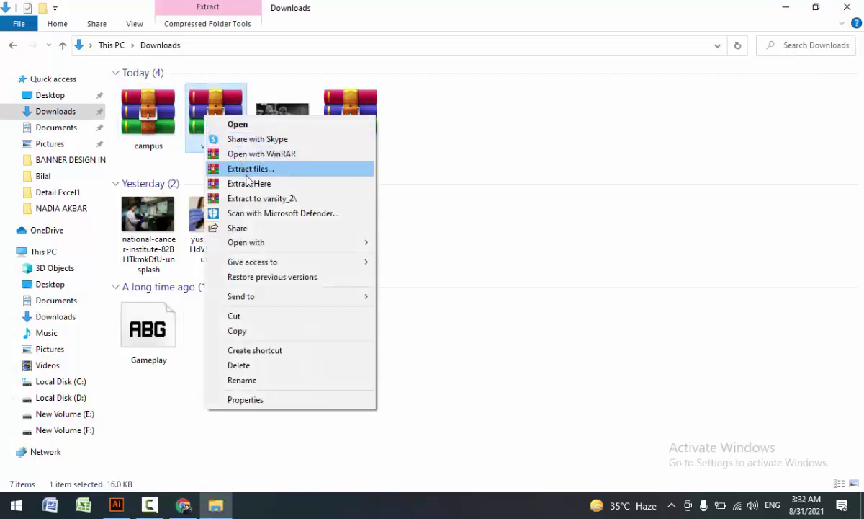
{"action": "left_click", "coordinate": [261, 186]}
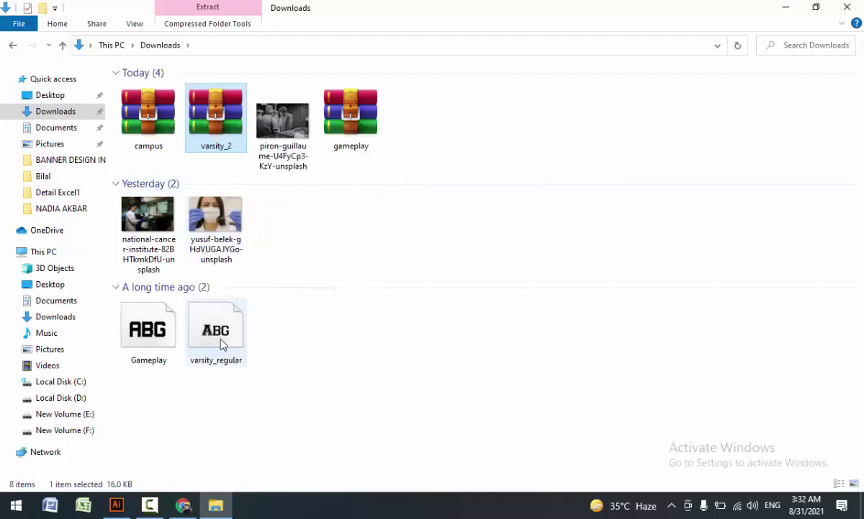
{"action": "double_click", "coordinate": [222, 342]}
{"action": "left_click", "coordinate": [95, 71]}
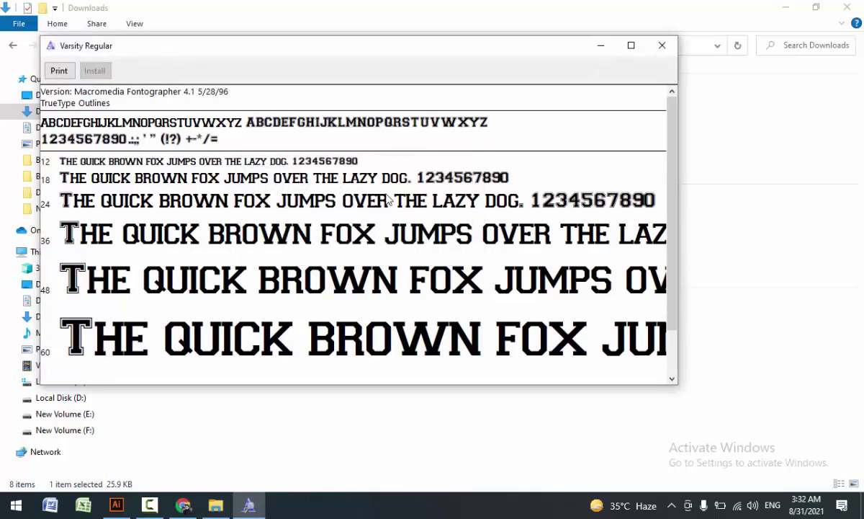
{"action": "left_click", "coordinate": [662, 45]}
Step: Extract the campus archive and install the CAMPUS PERSONAL USE font
{"action": "right_click", "coordinate": [130, 113]}
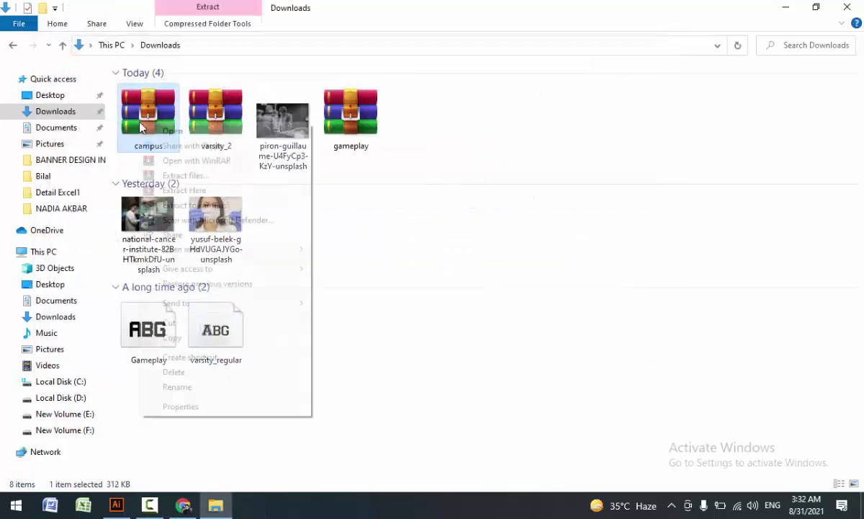
{"action": "left_click", "coordinate": [193, 190]}
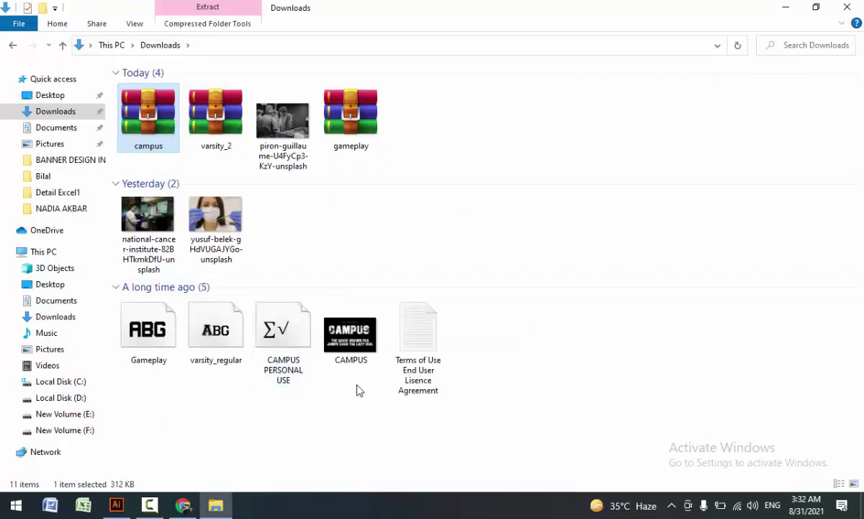
{"action": "left_click", "coordinate": [286, 358]}
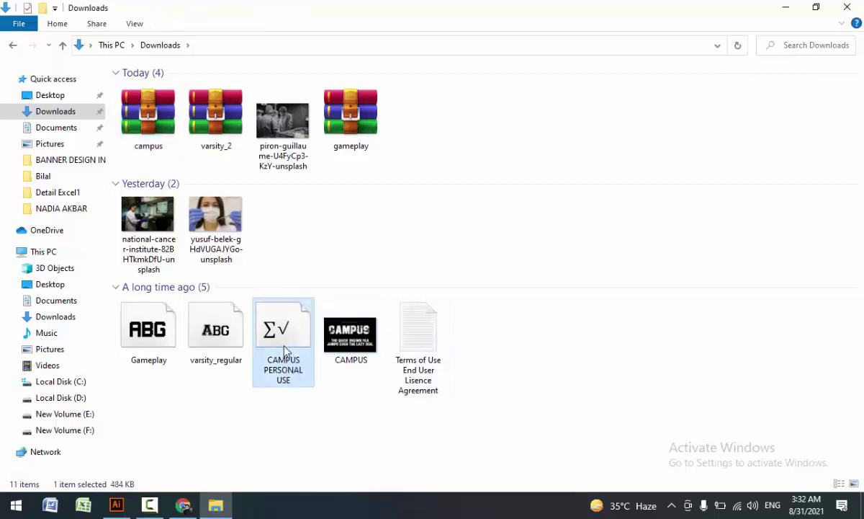
{"action": "right_click", "coordinate": [280, 323]}
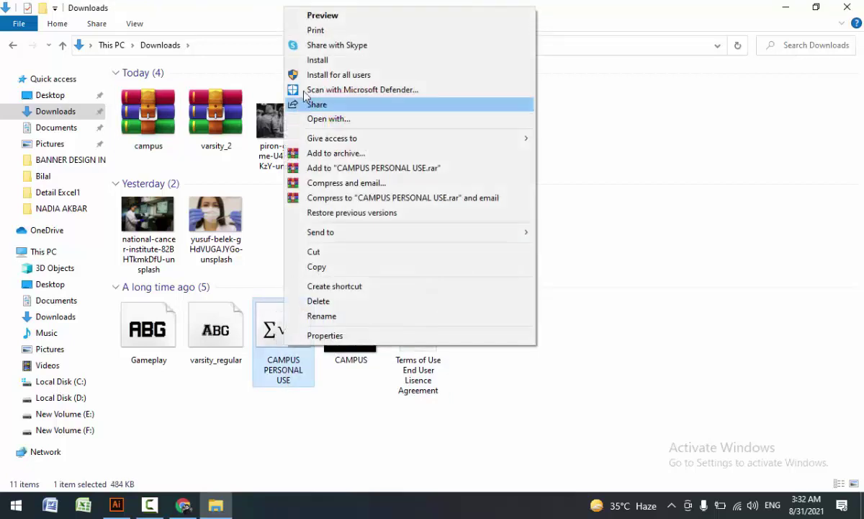
{"action": "left_click", "coordinate": [299, 60]}
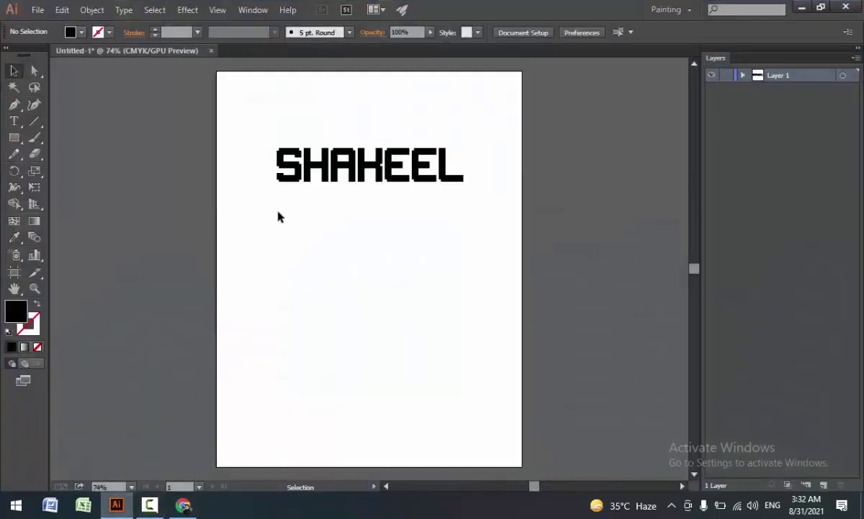
Step: Select the heading text and apply Varsity Regular, found by searching 'VARSI'
{"action": "left_click", "coordinate": [285, 166]}
{"action": "left_click", "coordinate": [506, 31]}
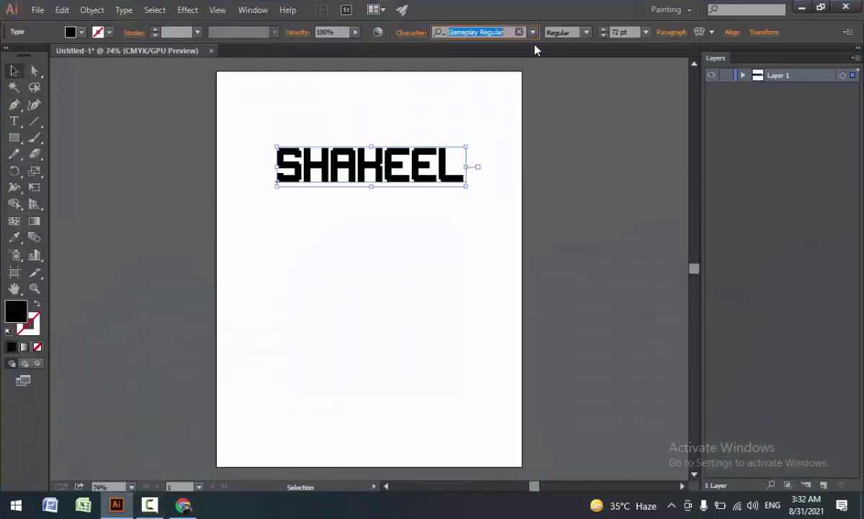
{"action": "type", "text": "vER"}
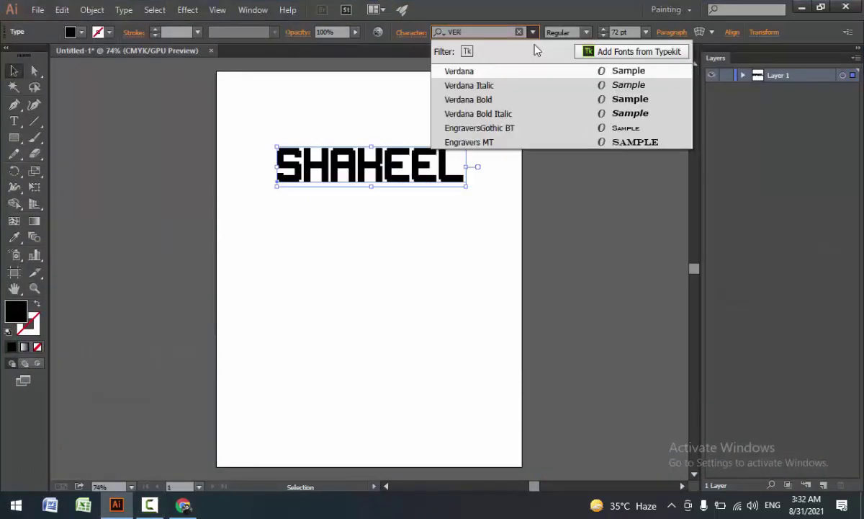
{"action": "type", "text": "S"}
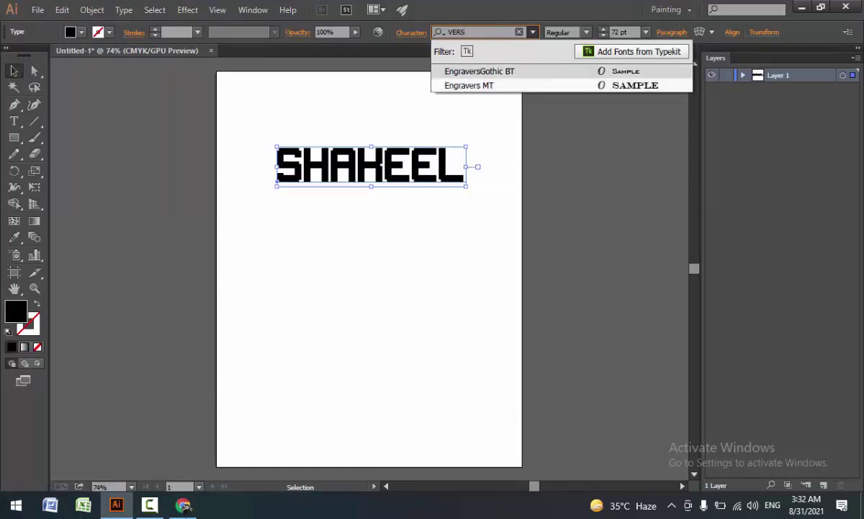
{"action": "mouse_move", "coordinate": [116, 505]}
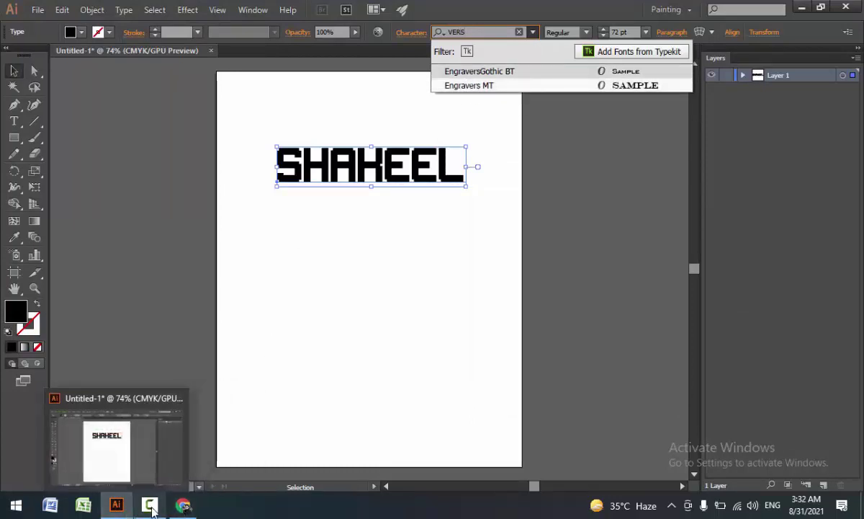
{"action": "left_click", "coordinate": [184, 508]}
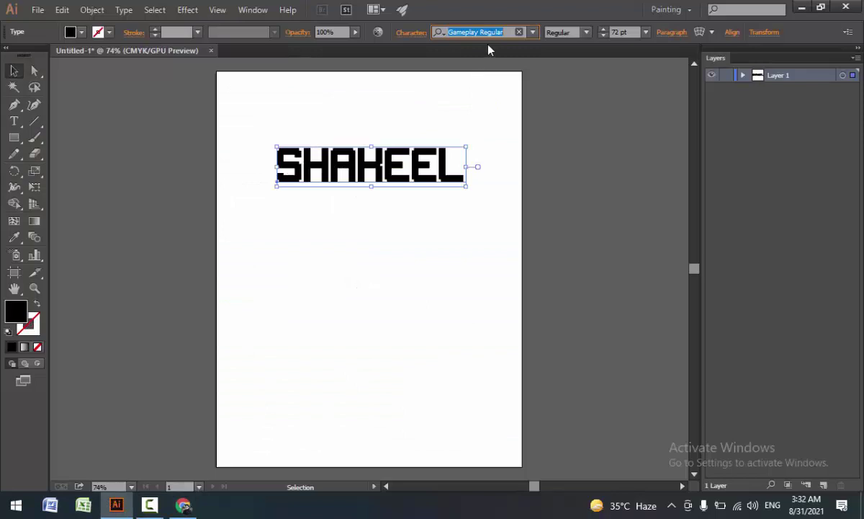
{"action": "type", "text": "VARSI"}
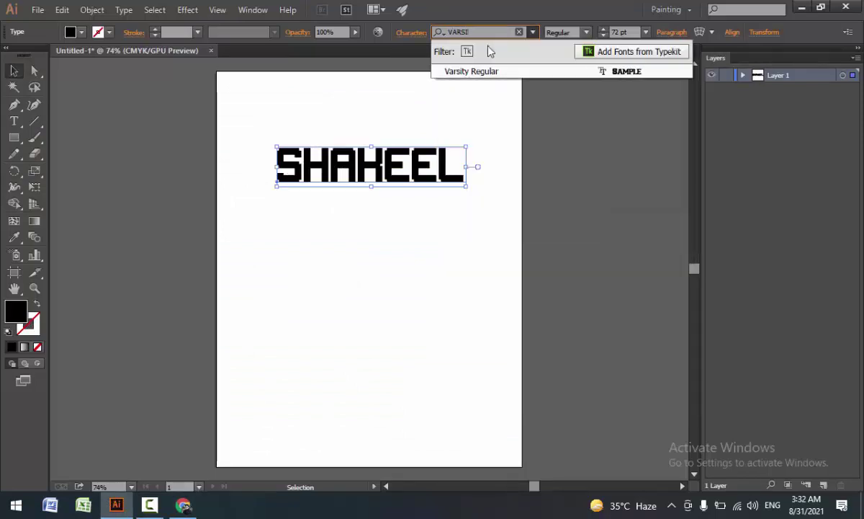
{"action": "left_click", "coordinate": [472, 71]}
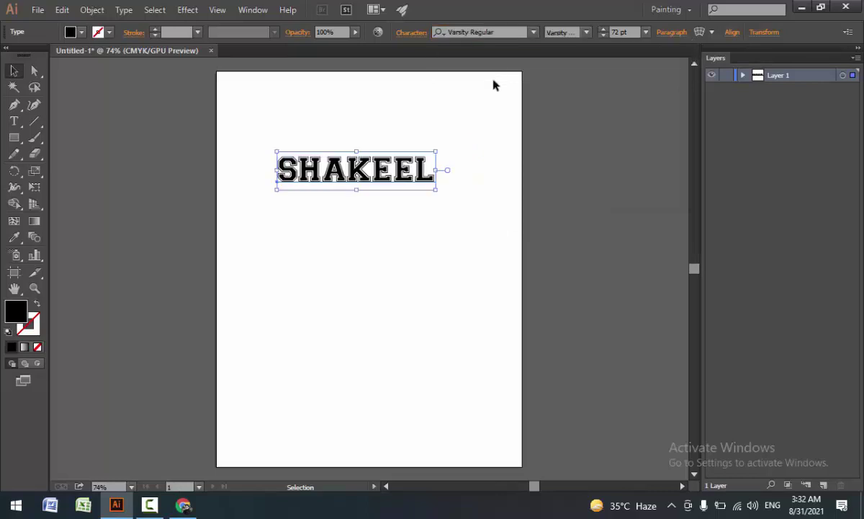
Step: Scroll the view and reselect the font name in the Character field
{"action": "scroll", "coordinate": [345, 158], "scroll_direction": "up", "scroll_amount": 5}
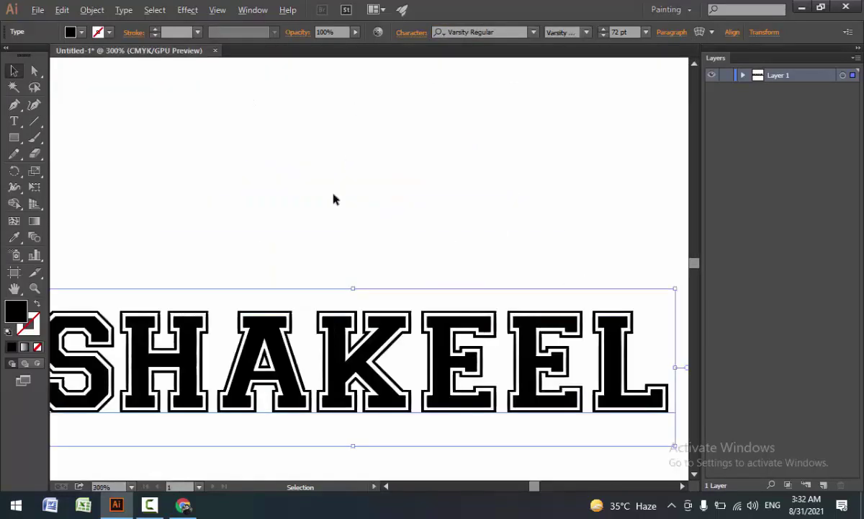
{"action": "scroll", "coordinate": [334, 196], "scroll_direction": "down", "scroll_amount": 2}
{"action": "scroll", "coordinate": [216, 411], "scroll_direction": "down", "scroll_amount": 1}
{"action": "scroll", "coordinate": [238, 375], "scroll_direction": "up", "scroll_amount": 2}
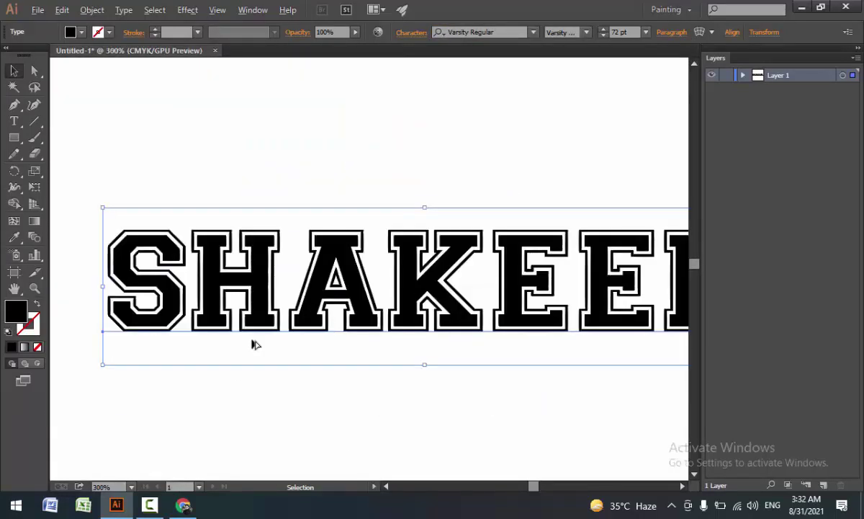
{"action": "scroll", "coordinate": [251, 350], "scroll_direction": "down", "scroll_amount": 1}
{"action": "scroll", "coordinate": [250, 351], "scroll_direction": "up", "scroll_amount": 1}
{"action": "scroll", "coordinate": [251, 350], "scroll_direction": "down", "scroll_amount": 1}
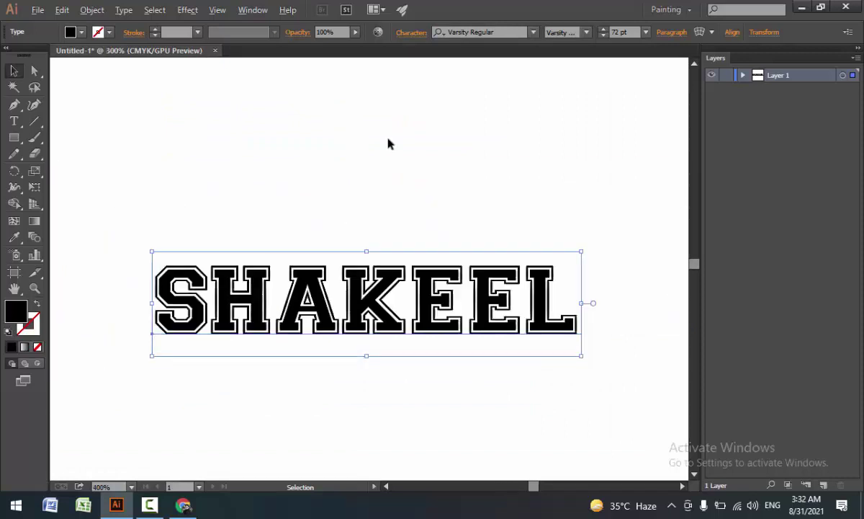
{"action": "left_click", "coordinate": [505, 32]}
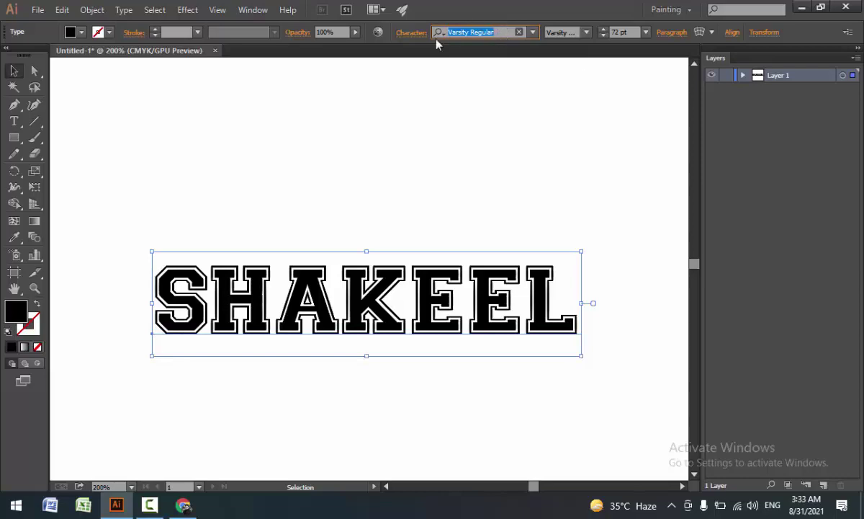
Step: Apply the CAMPUS PERSONAL USE font to the heading by searching 'CAMP'
{"action": "left_click", "coordinate": [183, 505]}
{"action": "scroll", "coordinate": [325, 314], "scroll_direction": "down", "scroll_amount": 1}
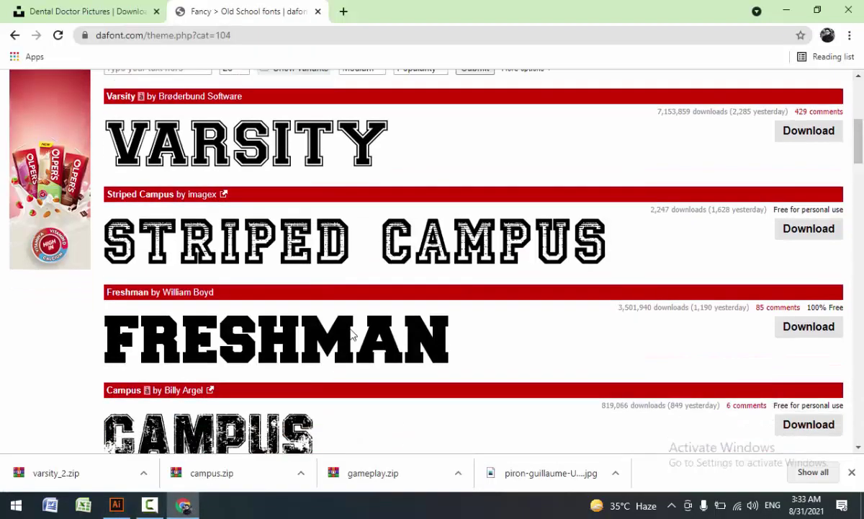
{"action": "scroll", "coordinate": [364, 324], "scroll_direction": "down", "scroll_amount": 2}
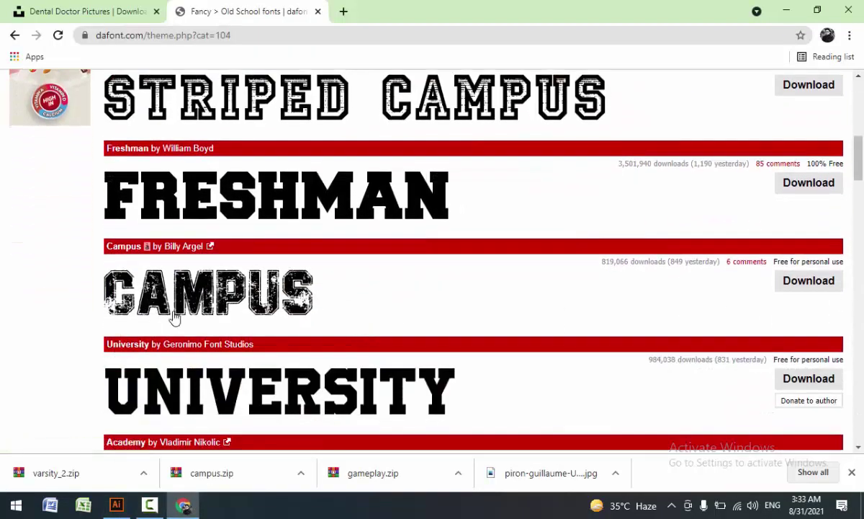
{"action": "left_click", "coordinate": [116, 505]}
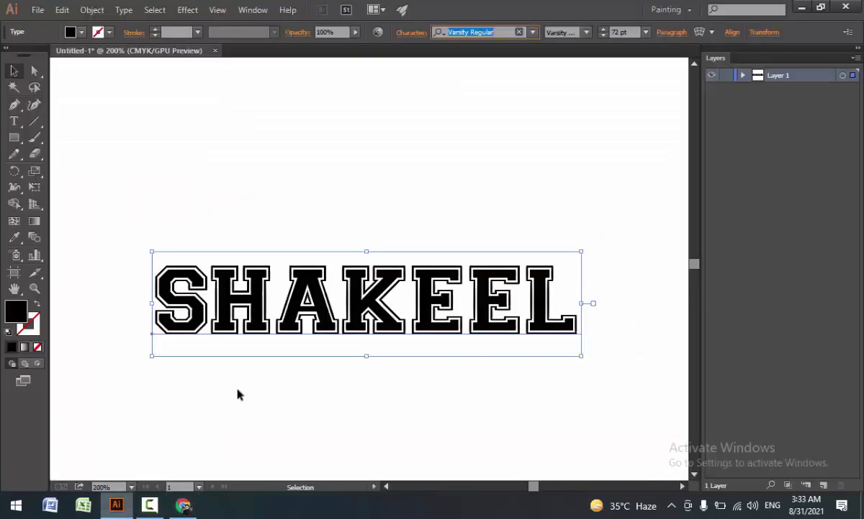
{"action": "type", "text": "C"}
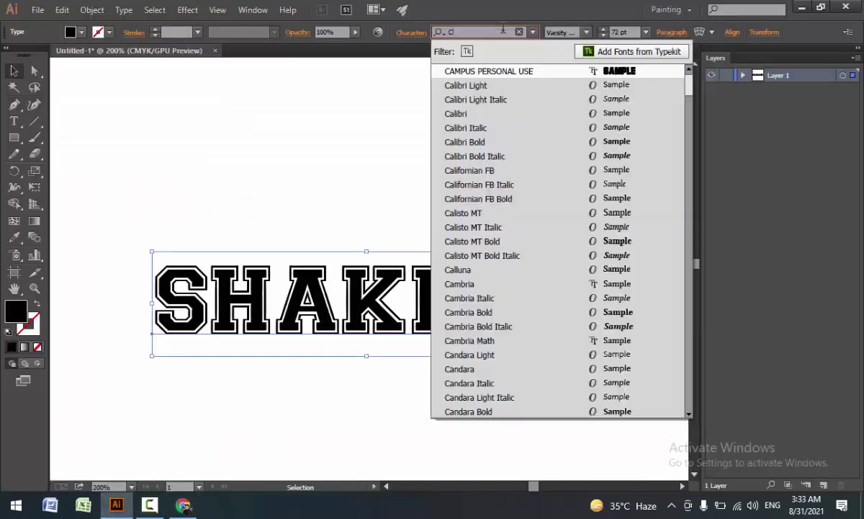
{"action": "type", "text": "AP"}
{"action": "key", "text": "BackSpace"}
{"action": "type", "text": "M"}
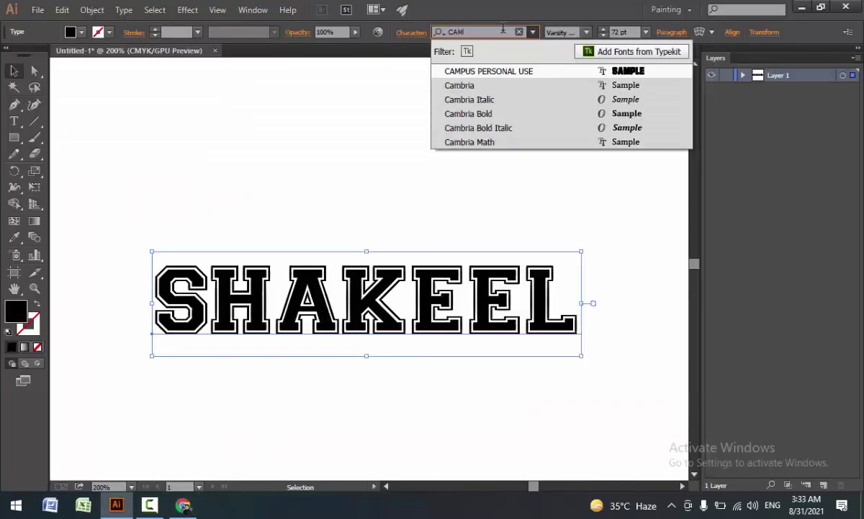
{"action": "type", "text": "P"}
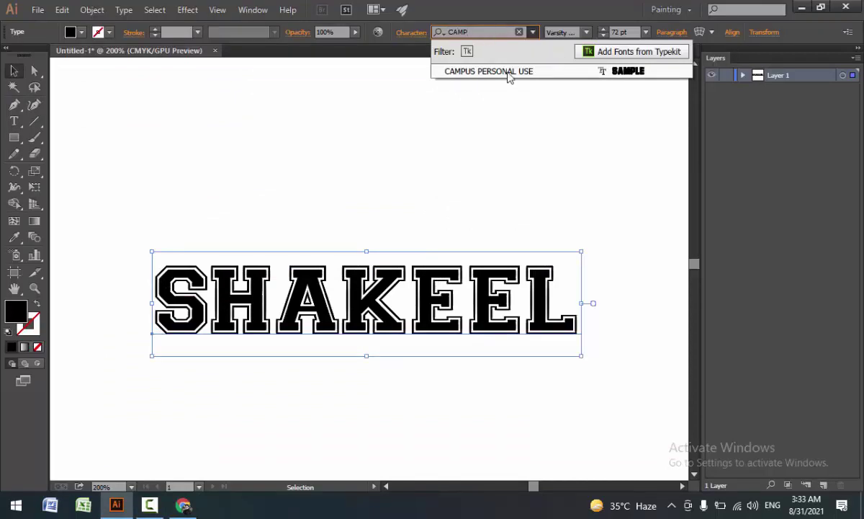
{"action": "left_click", "coordinate": [507, 75]}
Step: Move the heading slightly up-left, deselect it and fit the artboard in the window
{"action": "left_click_drag", "start_coordinate": [463, 393], "coordinate": [442, 346]}
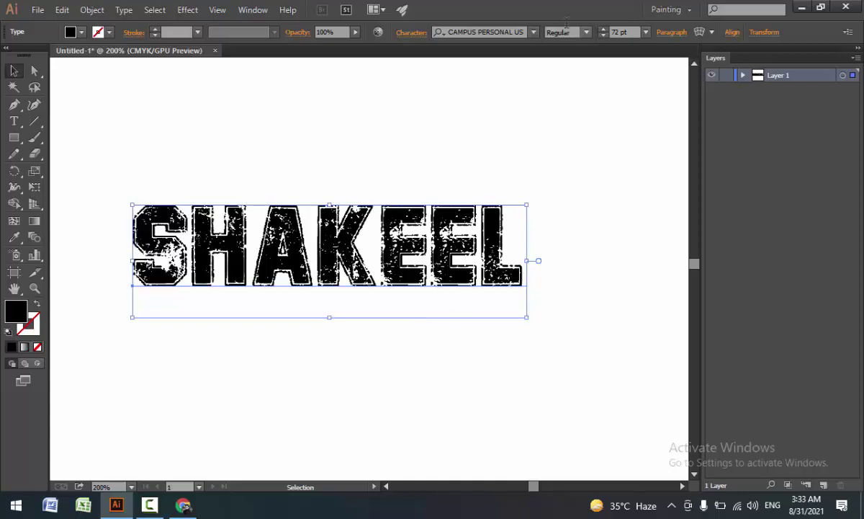
{"action": "left_click", "coordinate": [587, 33]}
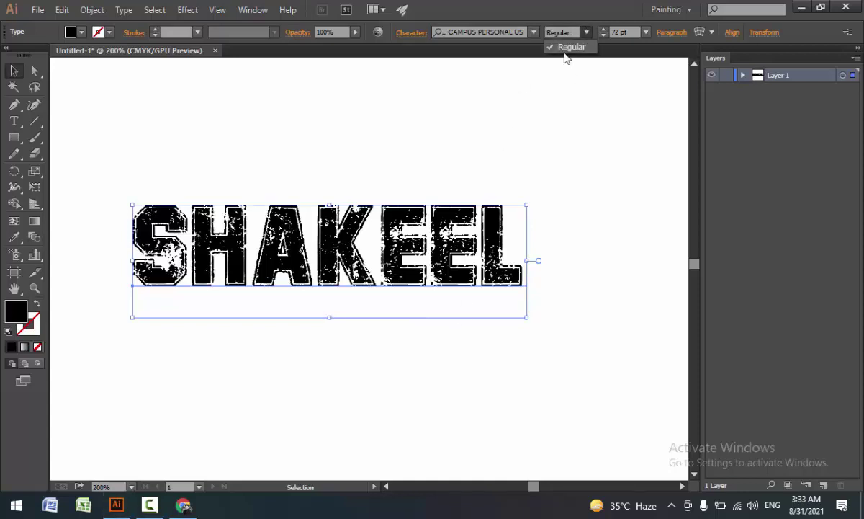
{"action": "left_click", "coordinate": [455, 71]}
{"action": "key", "text": "ctrl+0"}
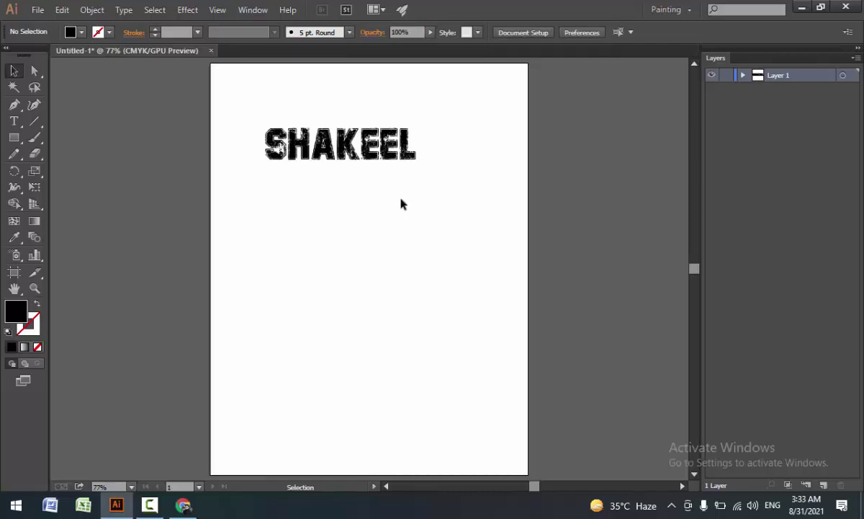
Step: Check the font site in Chrome and close the dental doctor photos tab
{"action": "left_click", "coordinate": [182, 506]}
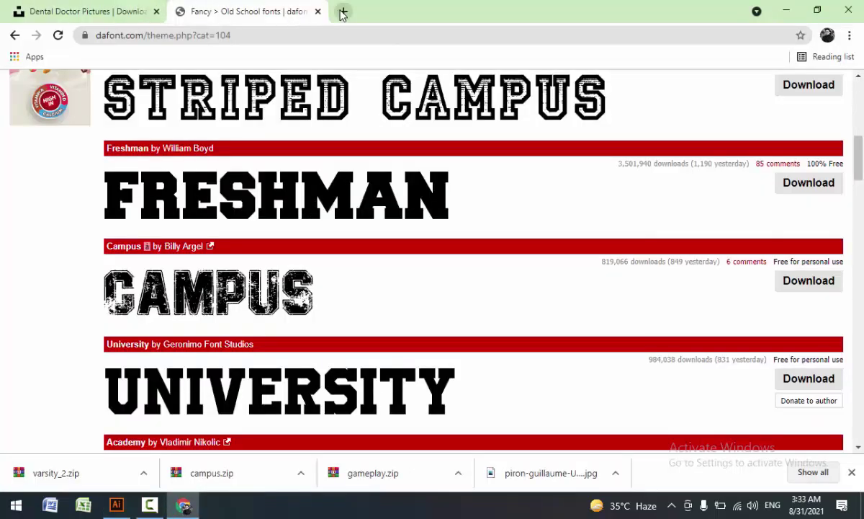
{"action": "scroll", "coordinate": [340, 187], "scroll_direction": "down", "scroll_amount": 2}
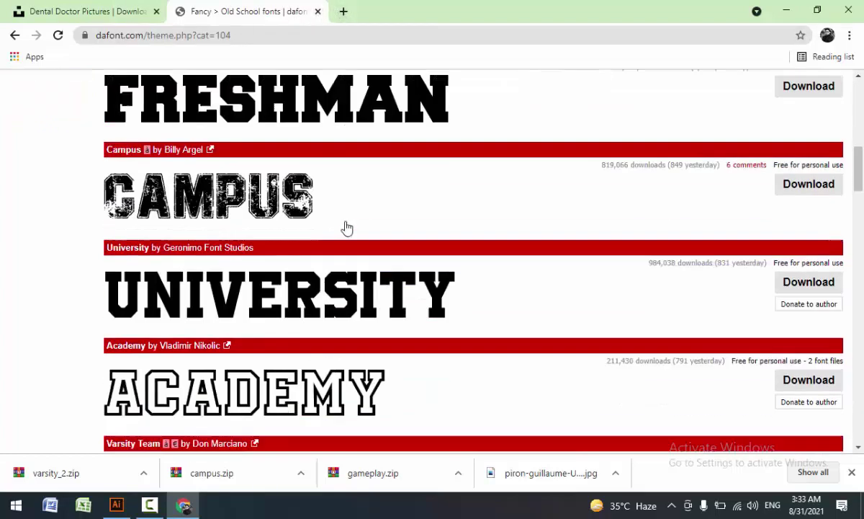
{"action": "scroll", "coordinate": [344, 227], "scroll_direction": "up", "scroll_amount": 5}
{"action": "scroll", "coordinate": [288, 217], "scroll_direction": "up", "scroll_amount": 3}
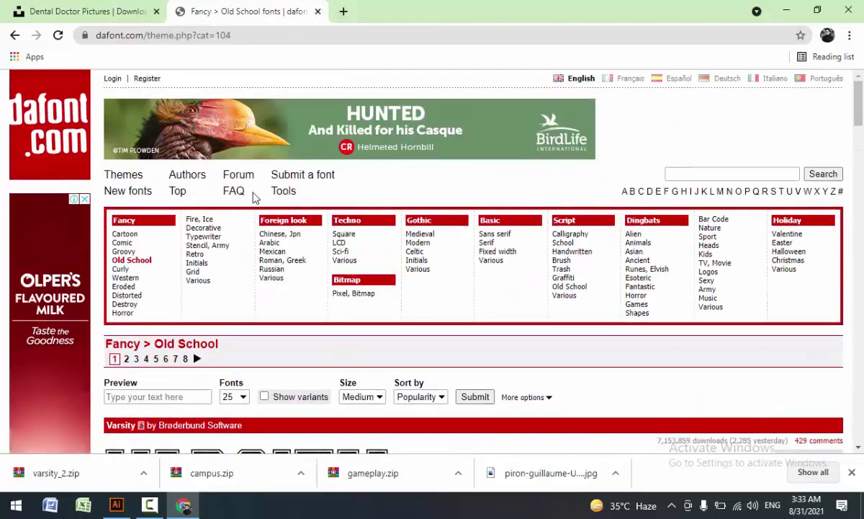
{"action": "left_click", "coordinate": [141, 6]}
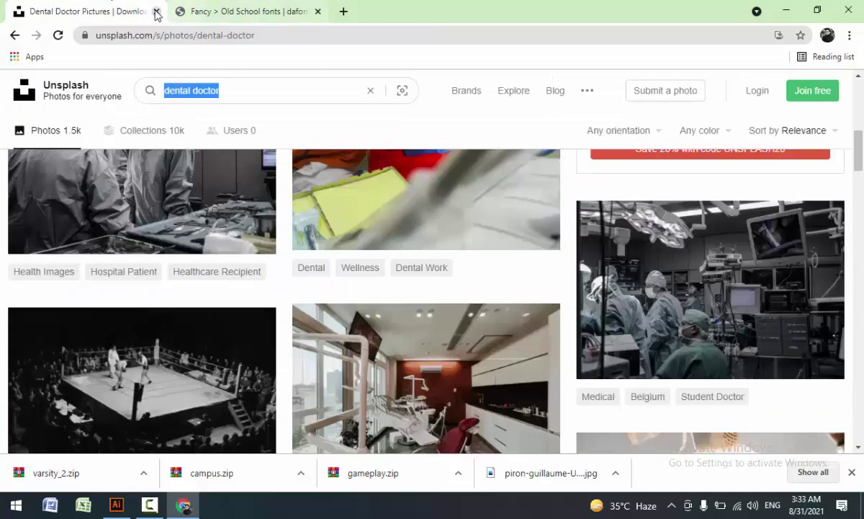
{"action": "left_click", "coordinate": [156, 11]}
Step: Search Google Images for 'WASHING MACHINE PNG' and open a washing machine result
{"action": "left_click", "coordinate": [176, 13]}
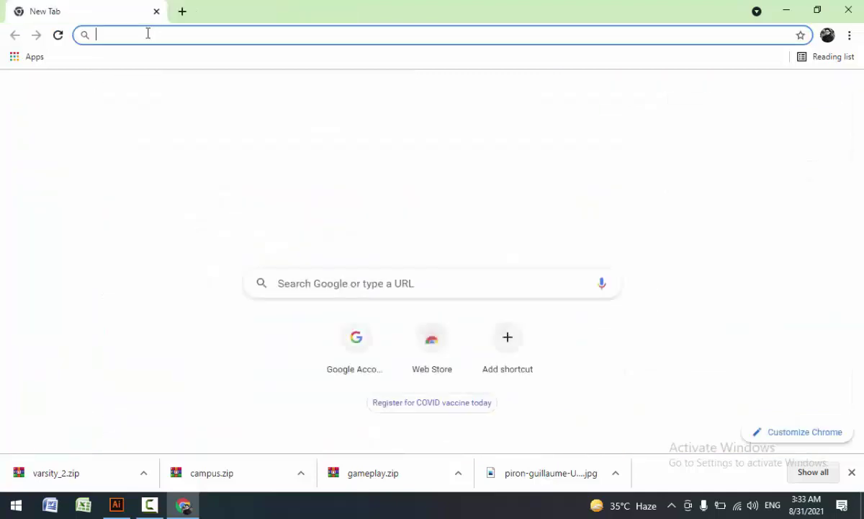
{"action": "left_click", "coordinate": [147, 33]}
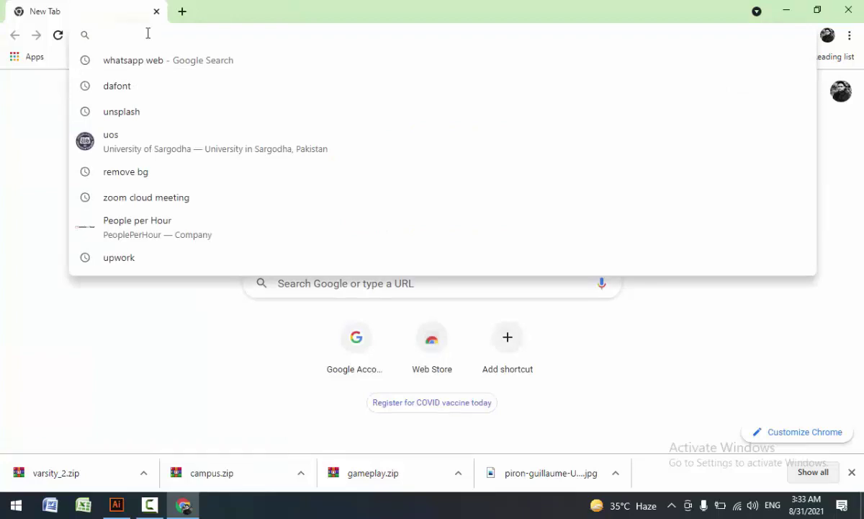
{"action": "type", "text": "WASHING"}
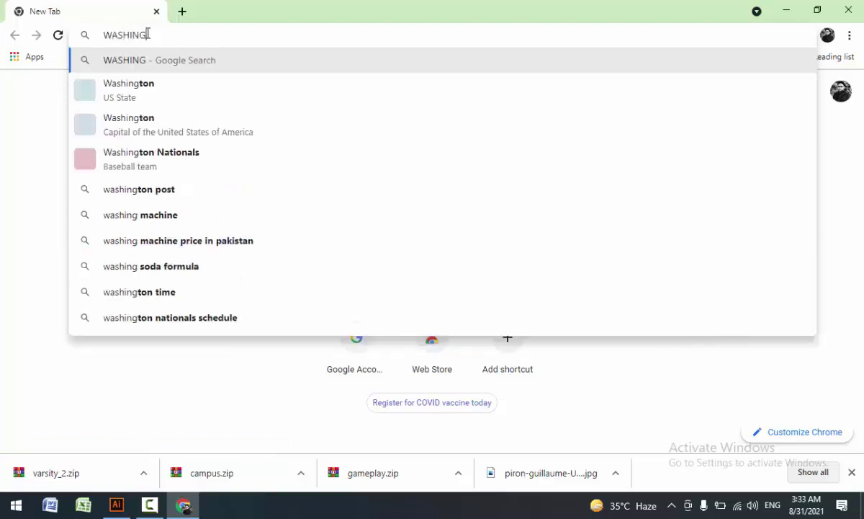
{"action": "type", "text": " MACHINE"}
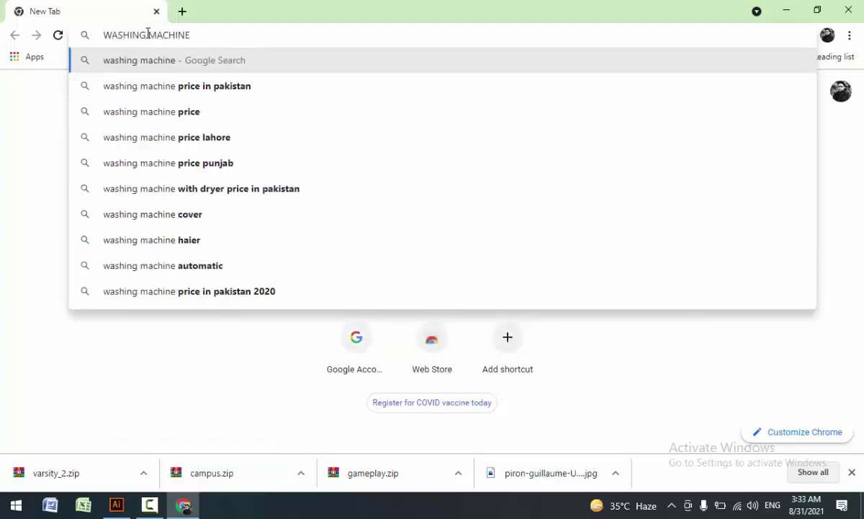
{"action": "type", "text": " PNG"}
{"action": "key", "text": "Return"}
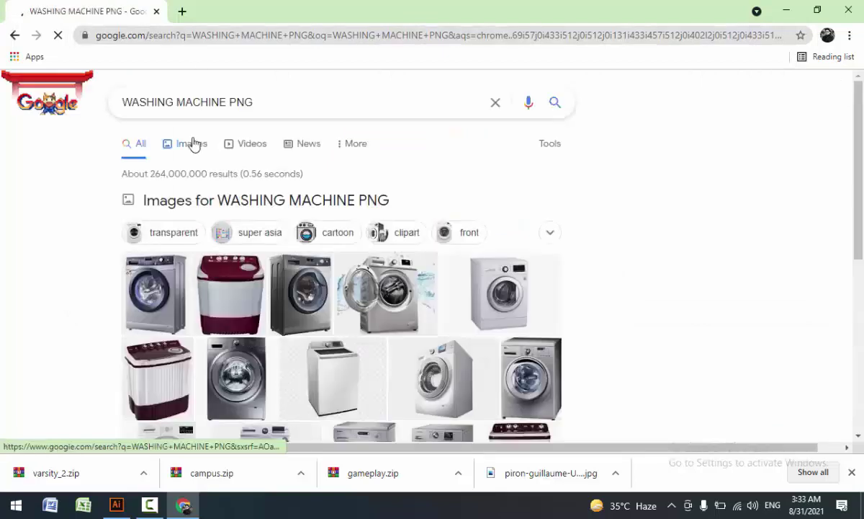
{"action": "left_click", "coordinate": [193, 143]}
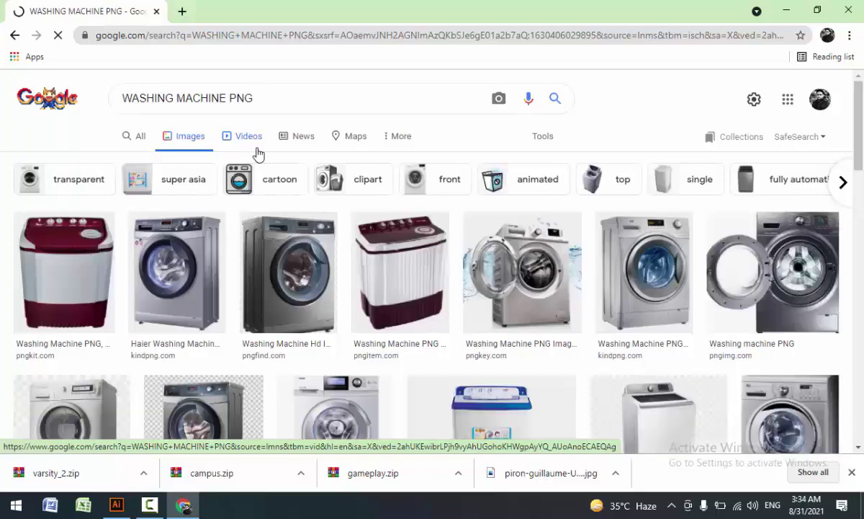
{"action": "scroll", "coordinate": [310, 252], "scroll_direction": "down", "scroll_amount": 3}
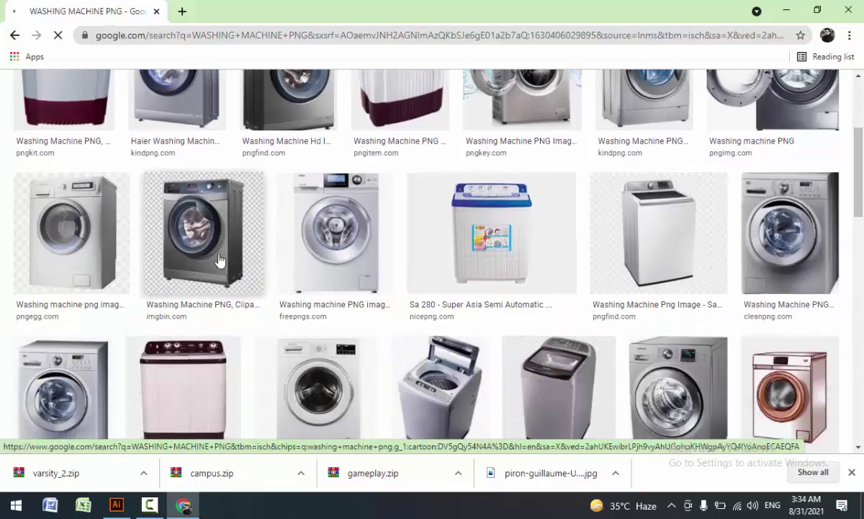
{"action": "scroll", "coordinate": [649, 302], "scroll_direction": "down", "scroll_amount": 2}
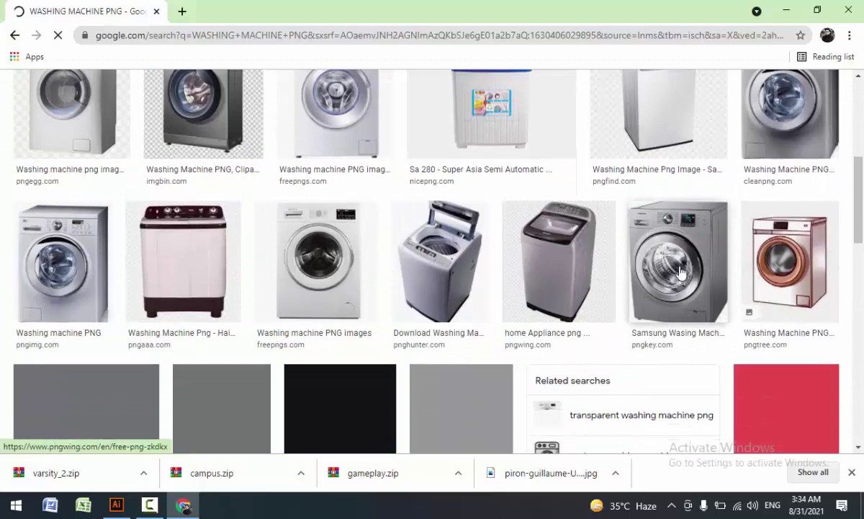
{"action": "left_click", "coordinate": [176, 248]}
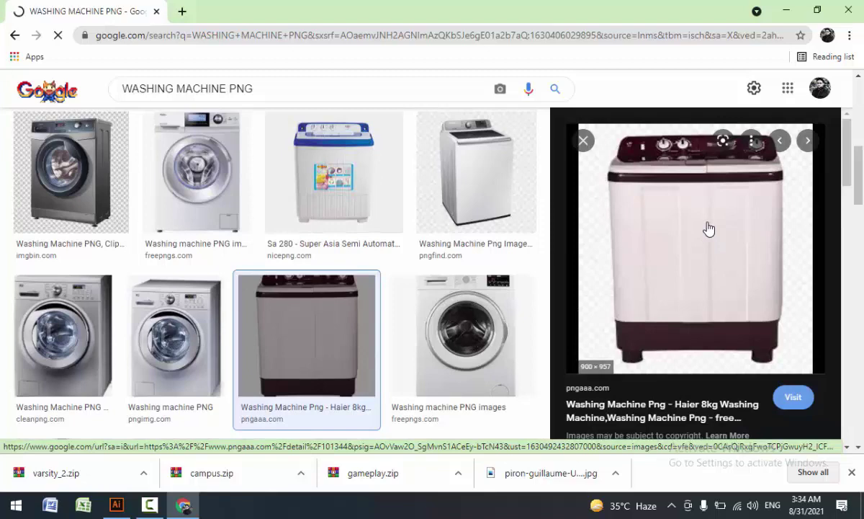
Step: Save the washing machine image to the Desktop as 101344-middle.png and minimize Chrome
{"action": "scroll", "coordinate": [706, 228], "scroll_direction": "down", "scroll_amount": 3}
{"action": "scroll", "coordinate": [698, 217], "scroll_direction": "up", "scroll_amount": 4}
{"action": "right_click", "coordinate": [658, 205]}
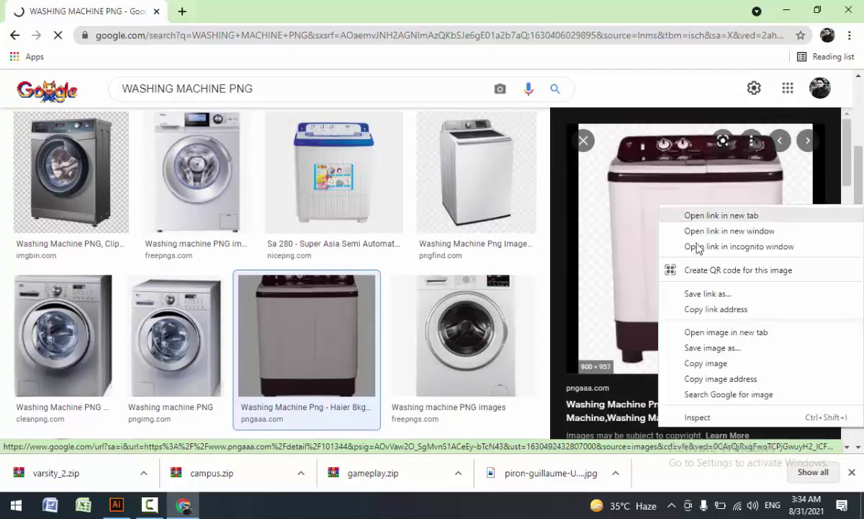
{"action": "left_click", "coordinate": [709, 353]}
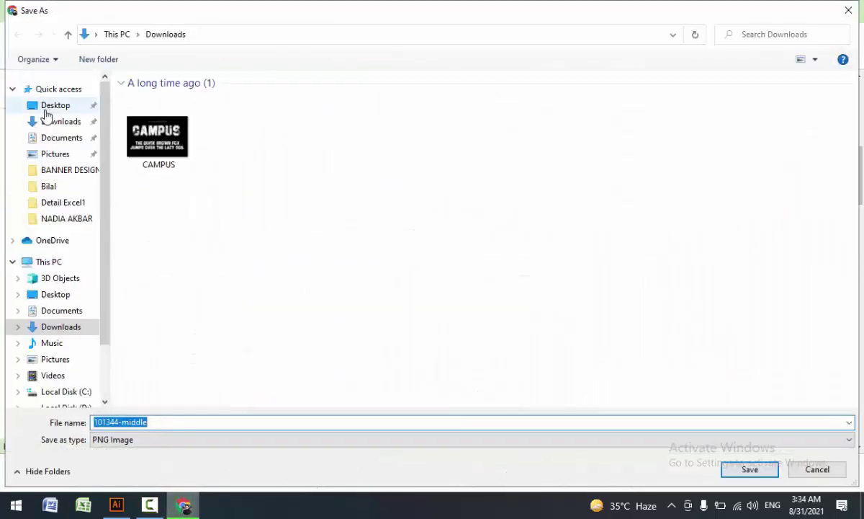
{"action": "left_click", "coordinate": [50, 106]}
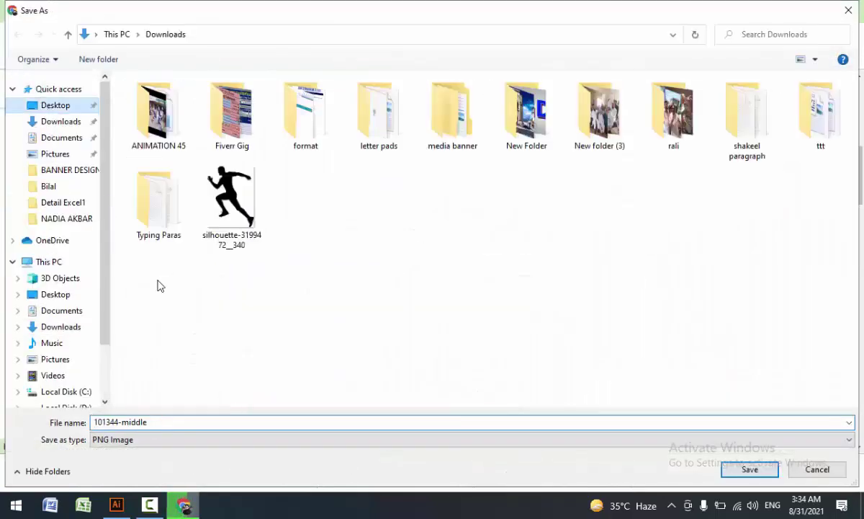
{"action": "left_click", "coordinate": [747, 469]}
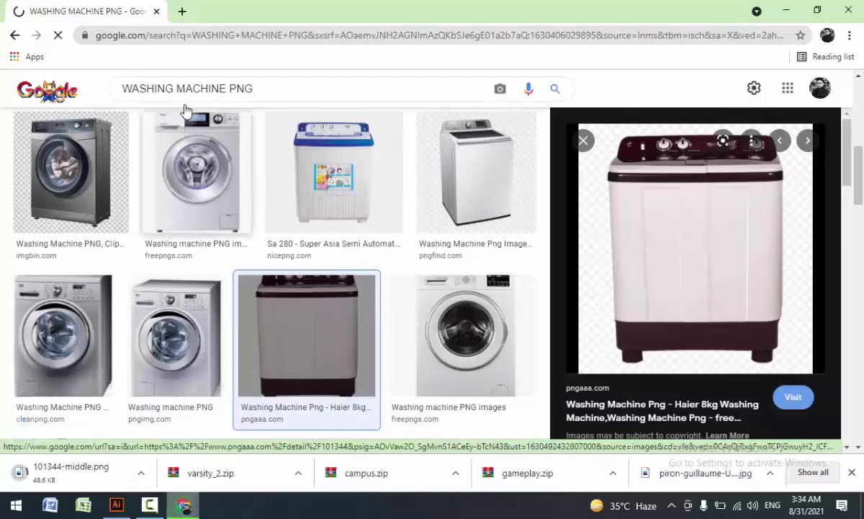
{"action": "left_click", "coordinate": [785, 12]}
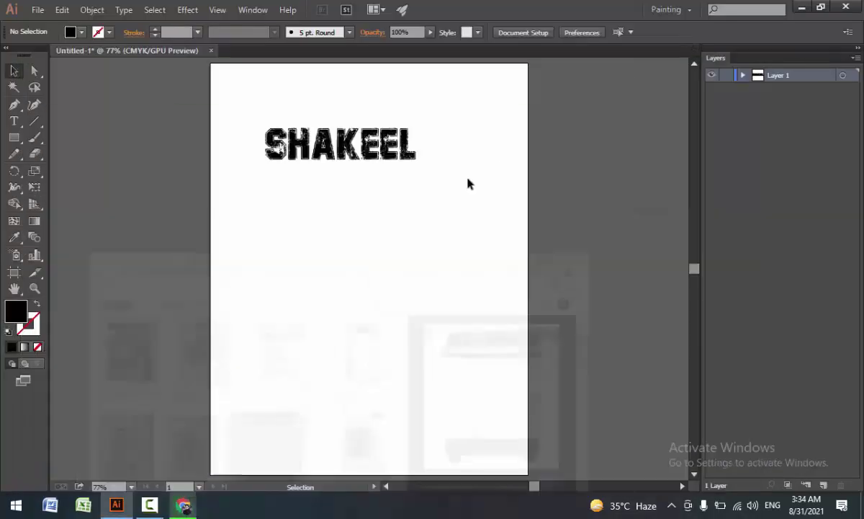
{"action": "left_click", "coordinate": [801, 7]}
{"action": "right_click", "coordinate": [656, 158]}
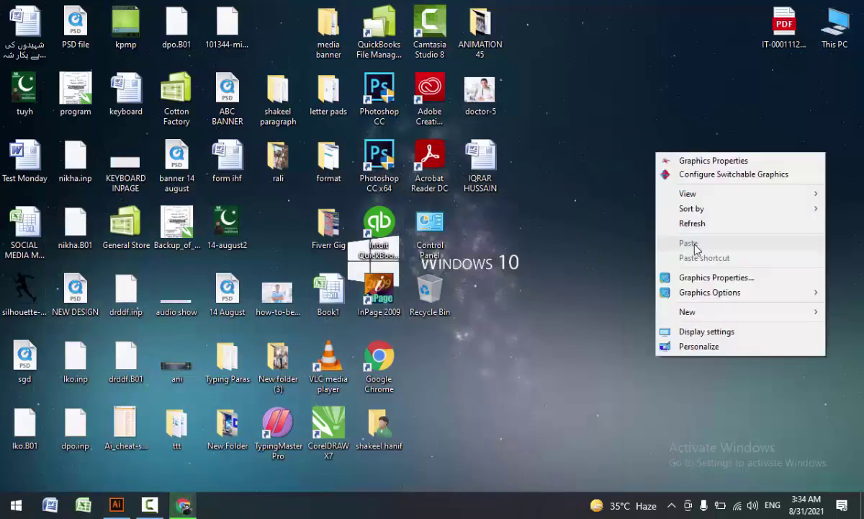
{"action": "left_click", "coordinate": [697, 224]}
{"action": "right_click", "coordinate": [684, 213]}
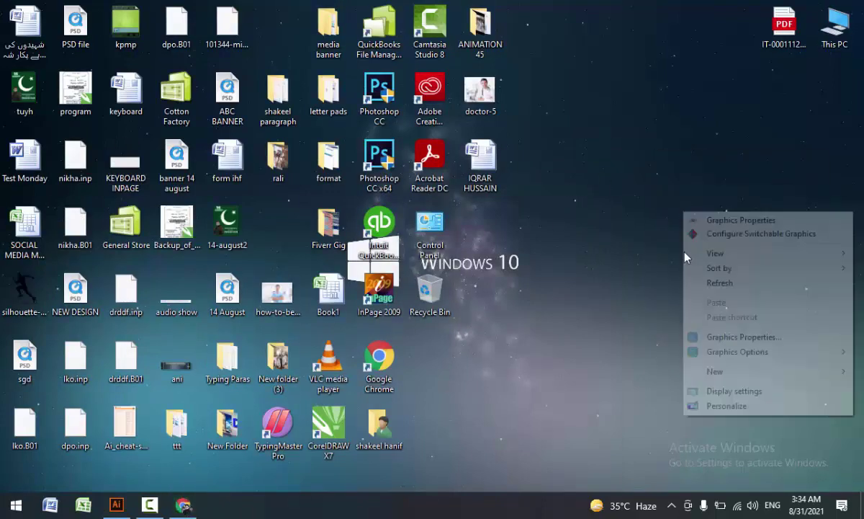
{"action": "left_click", "coordinate": [719, 283]}
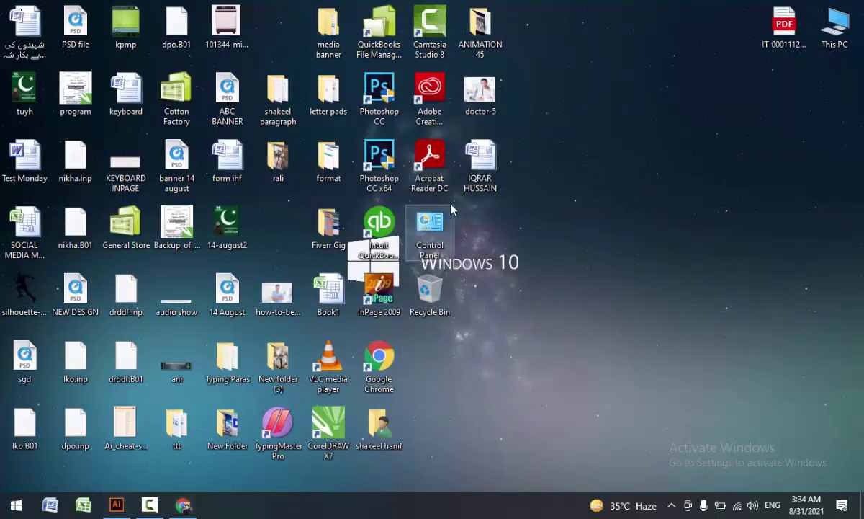
{"action": "left_click", "coordinate": [221, 20]}
{"action": "double_click", "coordinate": [221, 20]}
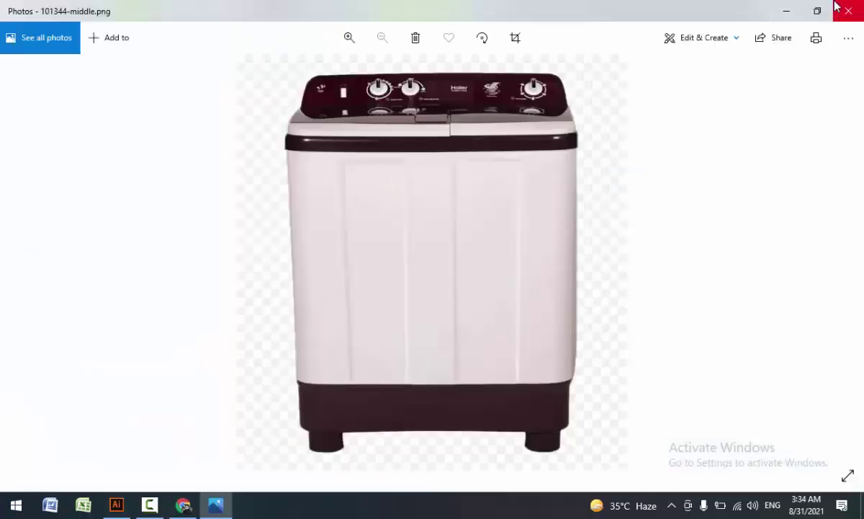
{"action": "left_click", "coordinate": [848, 9]}
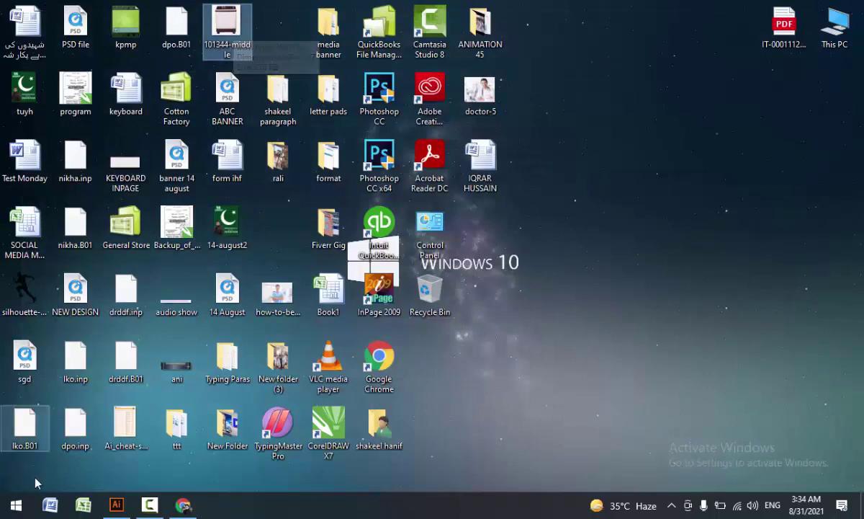
{"action": "left_click", "coordinate": [111, 504]}
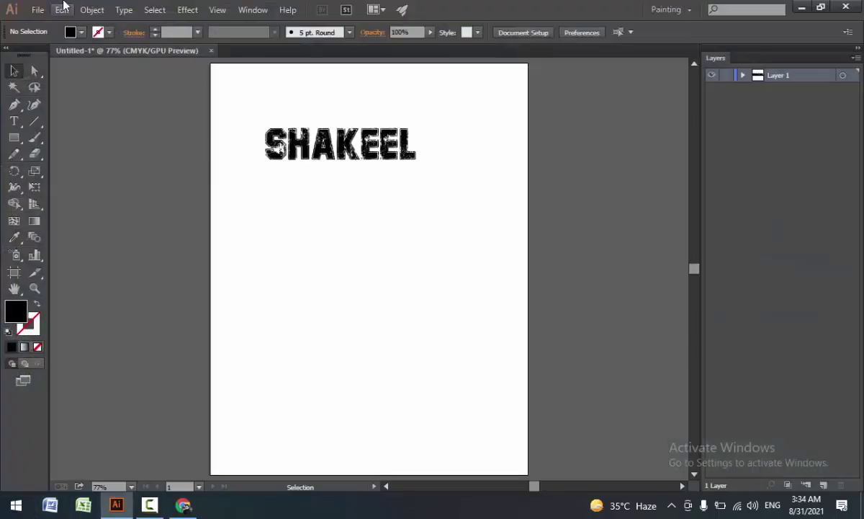
Step: Draw a black rectangle over the artboard, test-place 101344-middle and delete it, then minimize Illustrator
{"action": "left_click", "coordinate": [14, 136]}
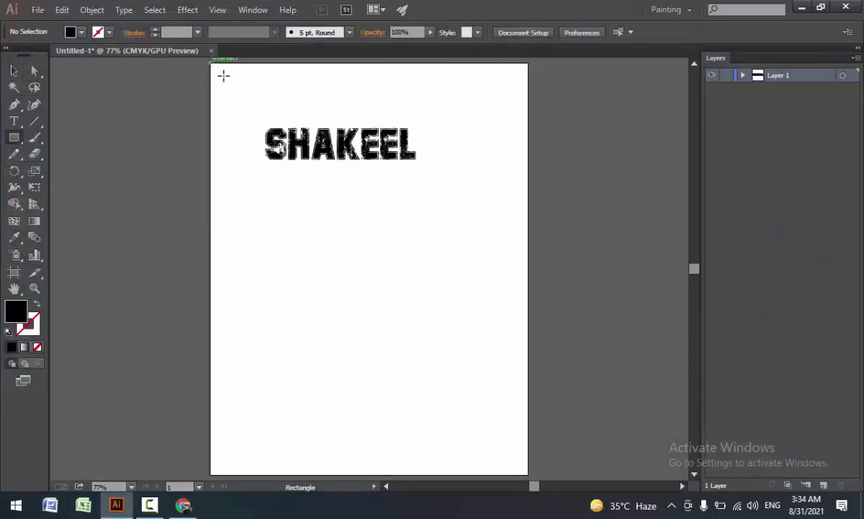
{"action": "left_click_drag", "start_coordinate": [210, 64], "coordinate": [525, 470]}
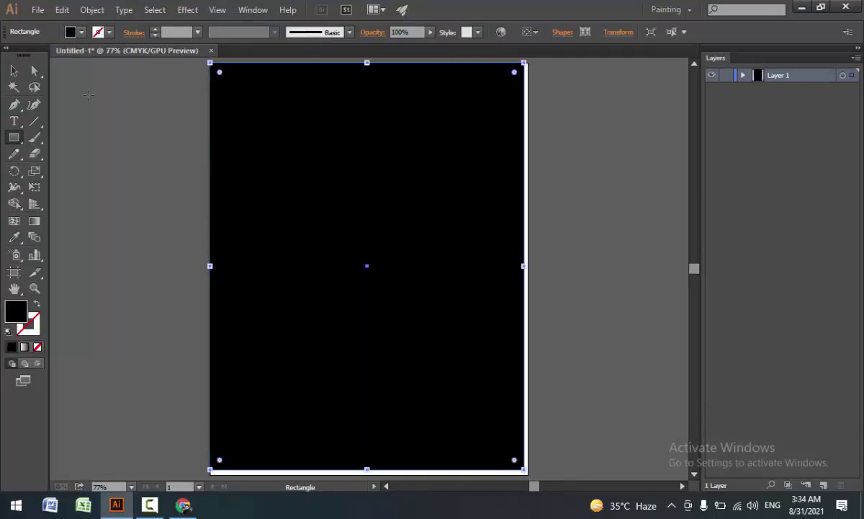
{"action": "left_click", "coordinate": [37, 9]}
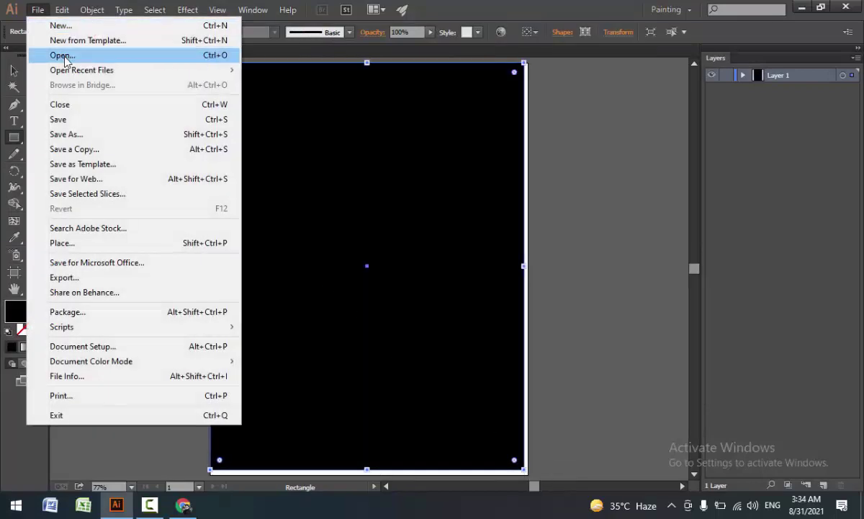
{"action": "left_click", "coordinate": [74, 245]}
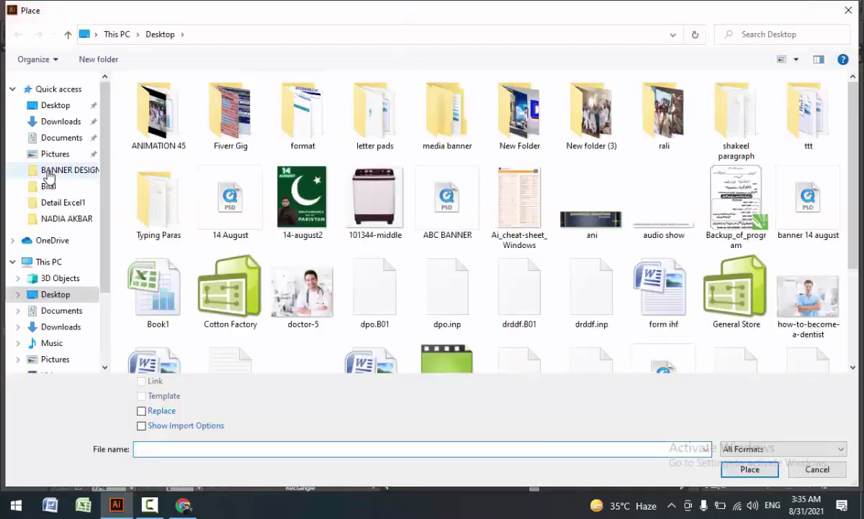
{"action": "double_click", "coordinate": [375, 198]}
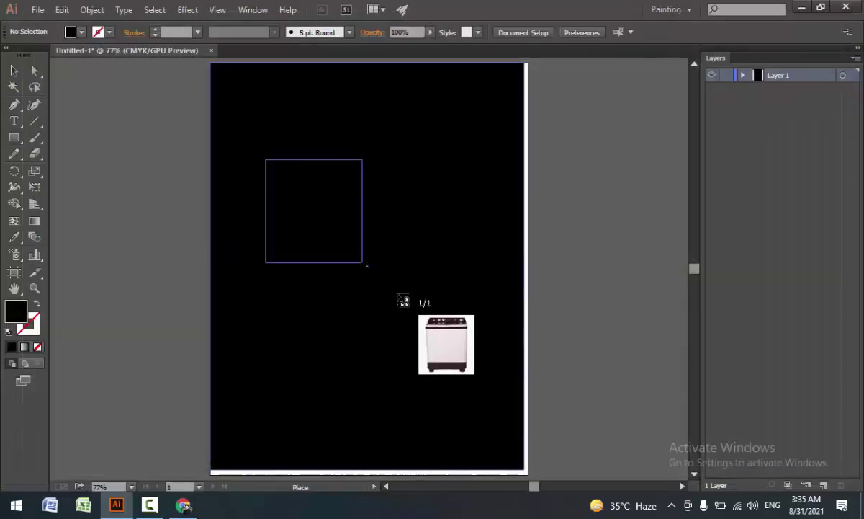
{"action": "left_click_drag", "start_coordinate": [404, 301], "coordinate": [447, 373]}
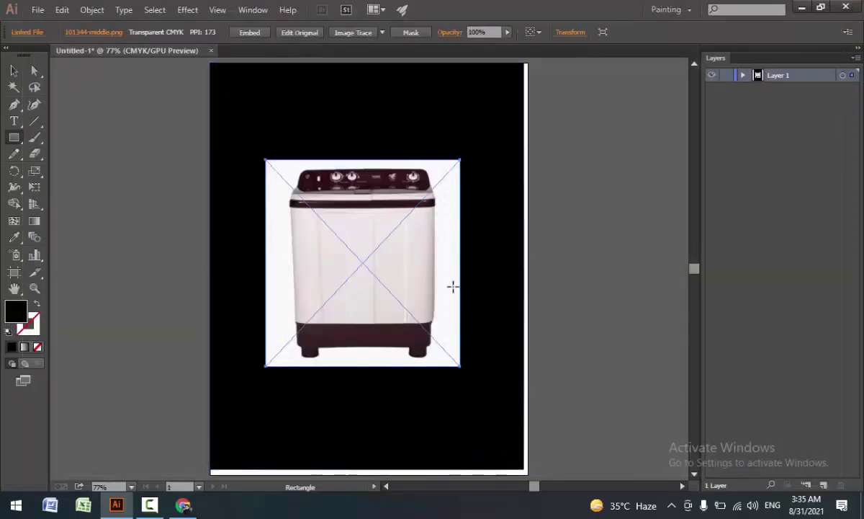
{"action": "key", "text": "Delete"}
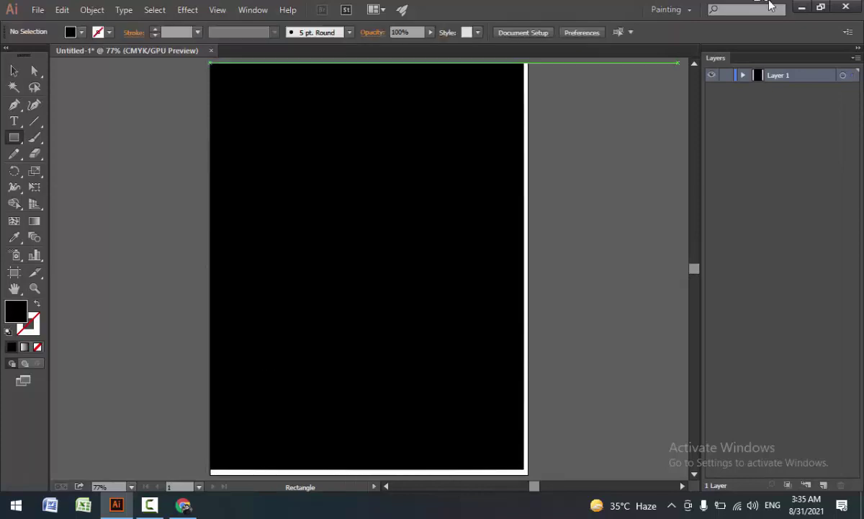
{"action": "left_click", "coordinate": [802, 6]}
Step: Open remove.bg in a new Chrome tab and dismiss the downloads bar
{"action": "left_click", "coordinate": [183, 505]}
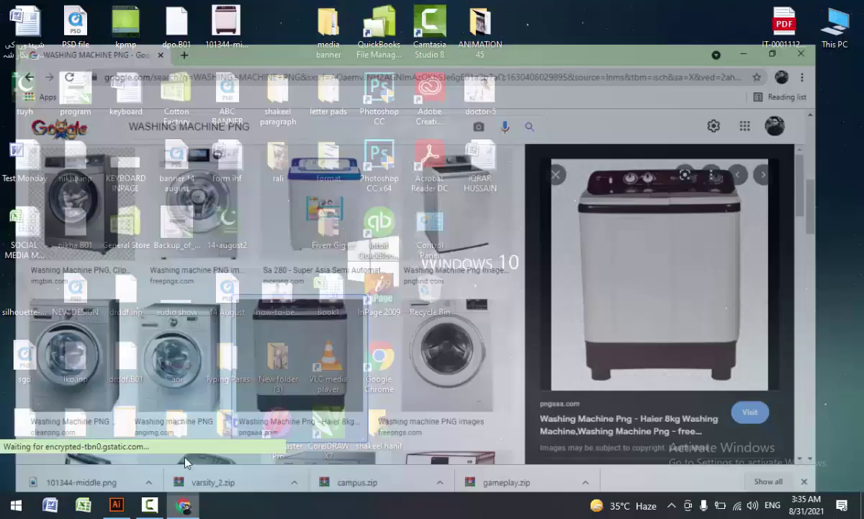
{"action": "left_click", "coordinate": [183, 12]}
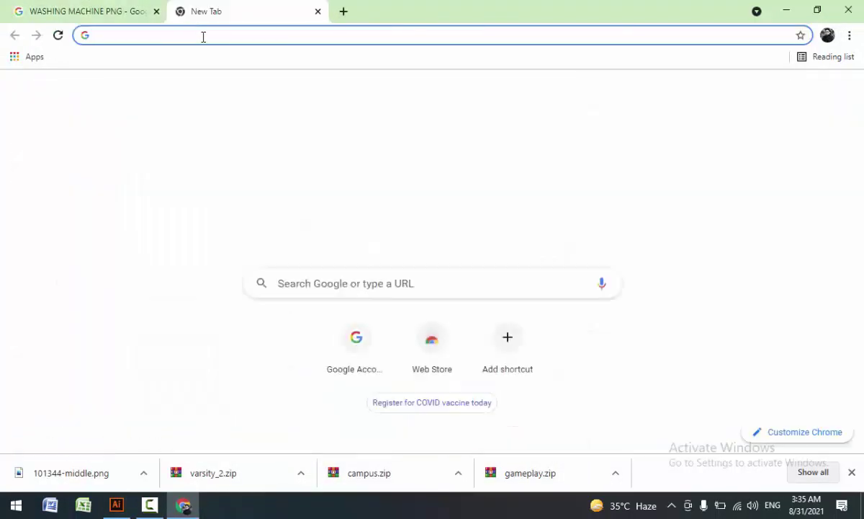
{"action": "type", "text": "RE"}
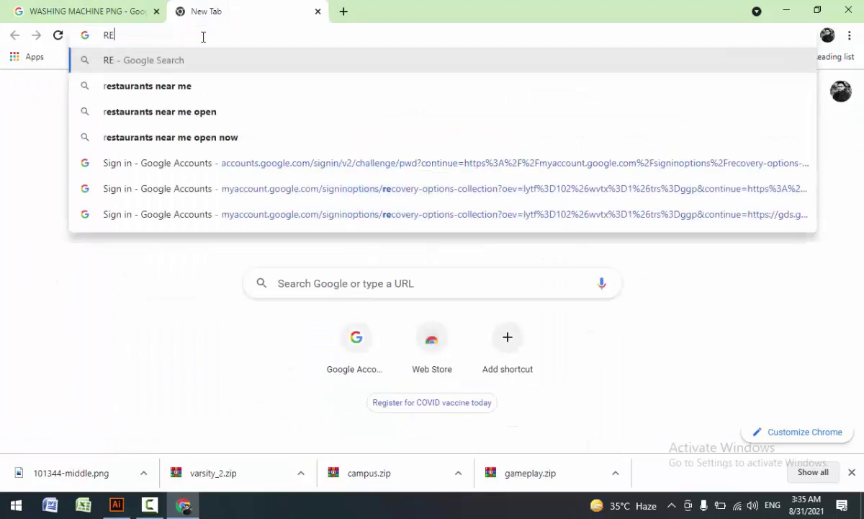
{"action": "type", "text": "O"}
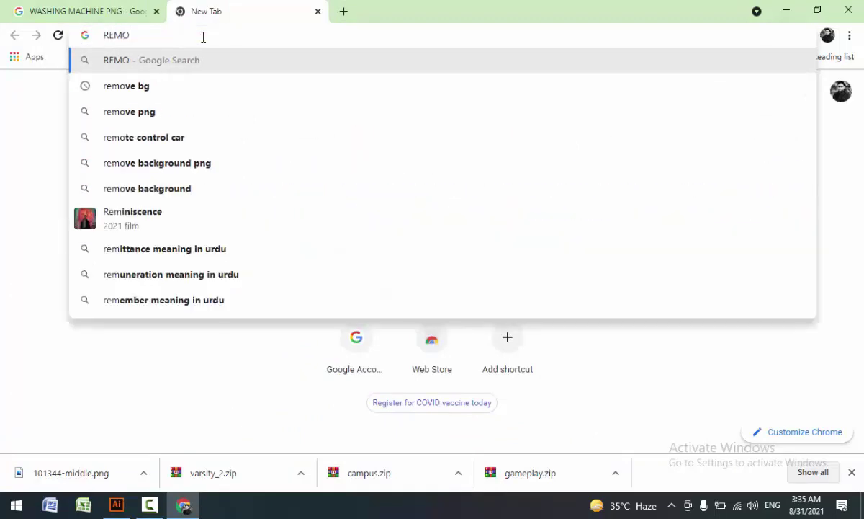
{"action": "mouse_move", "coordinate": [126, 86]}
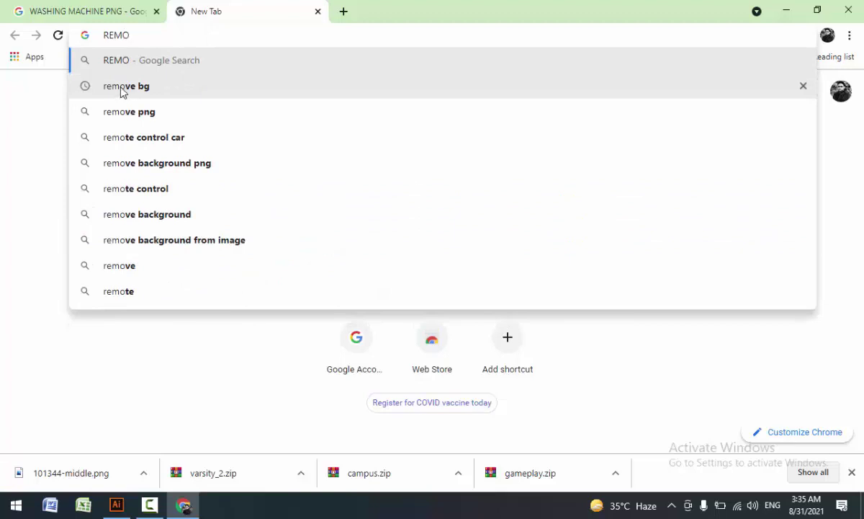
{"action": "left_click", "coordinate": [123, 87]}
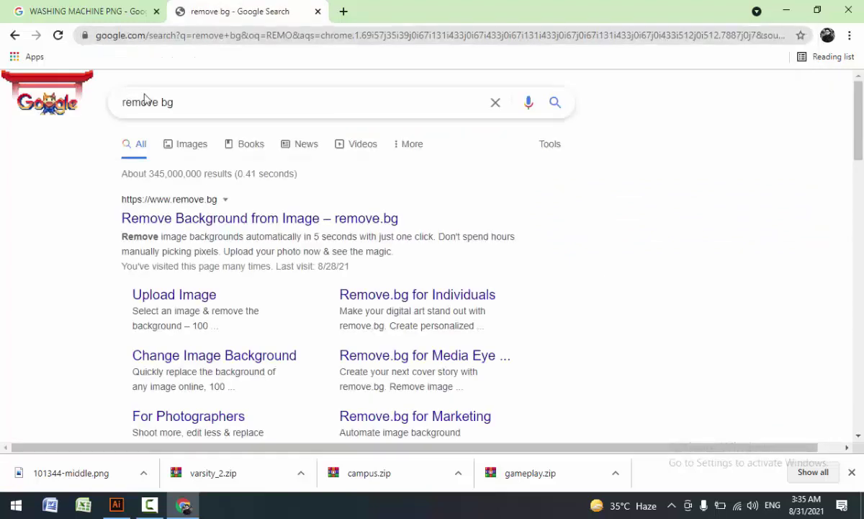
{"action": "left_click", "coordinate": [214, 220]}
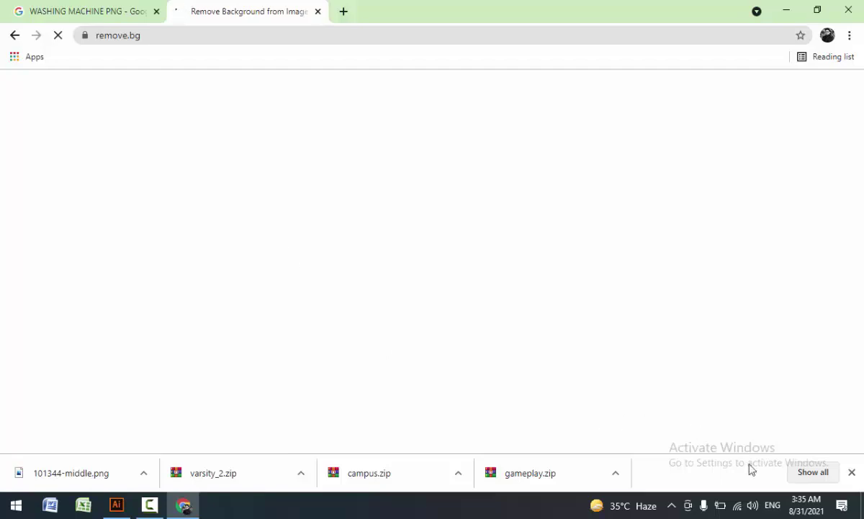
{"action": "left_click", "coordinate": [852, 473]}
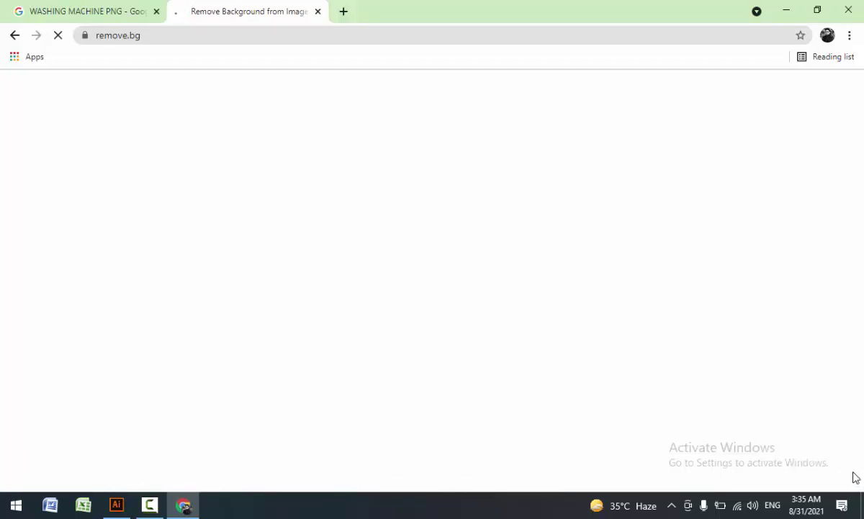
{"action": "left_click", "coordinate": [150, 504]}
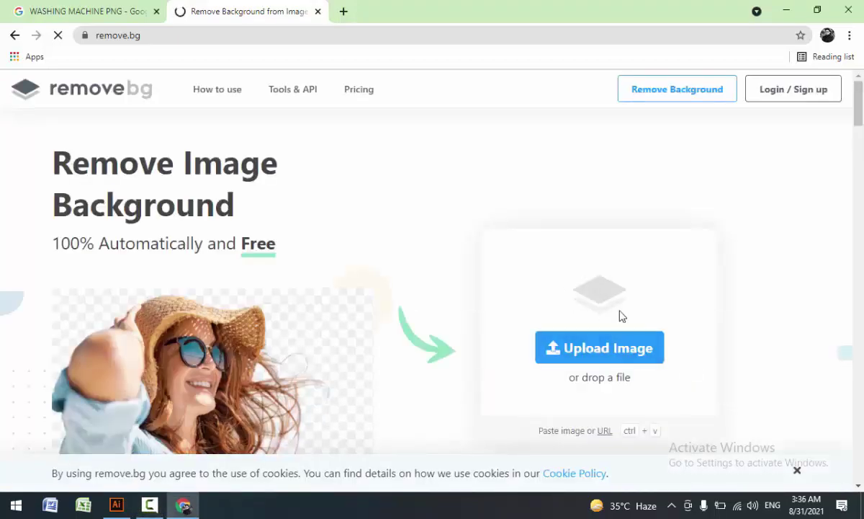
{"action": "scroll", "coordinate": [131, 198], "scroll_direction": "down", "scroll_amount": 1}
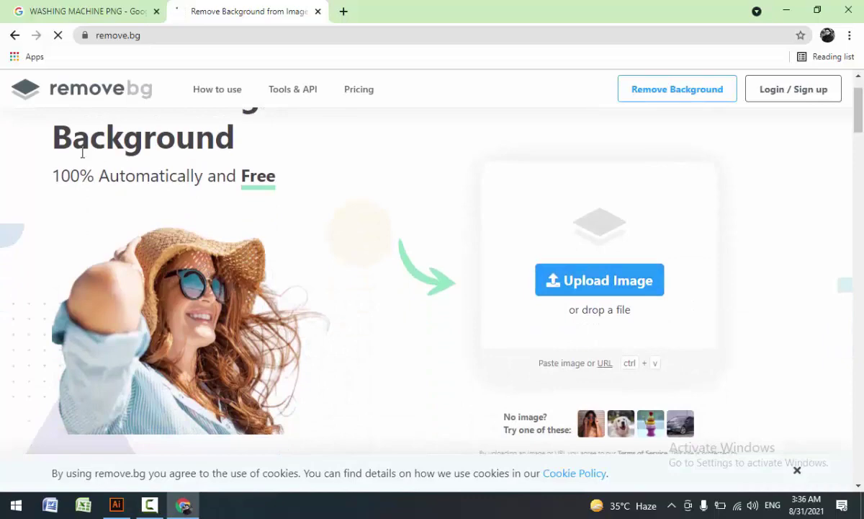
Step: Upload 101344-middle to remove.bg and download the 484 × 515 background-free preview PNG
{"action": "left_click", "coordinate": [597, 286]}
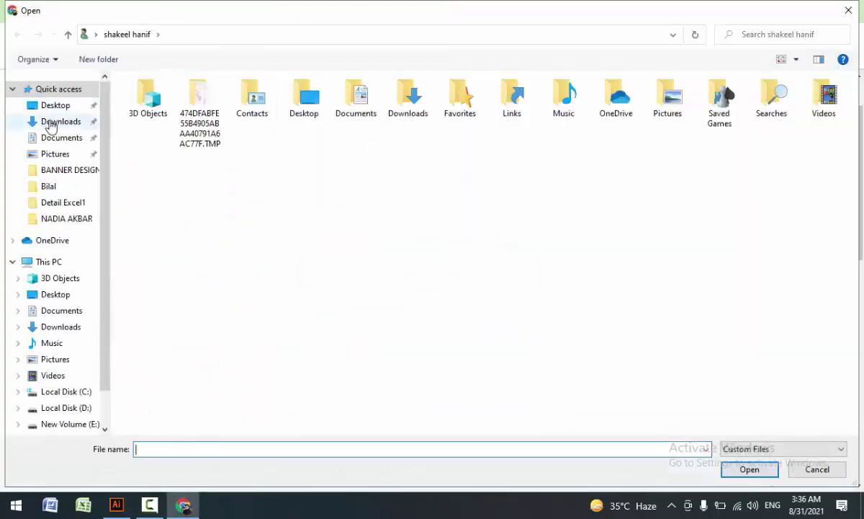
{"action": "left_click", "coordinate": [50, 121]}
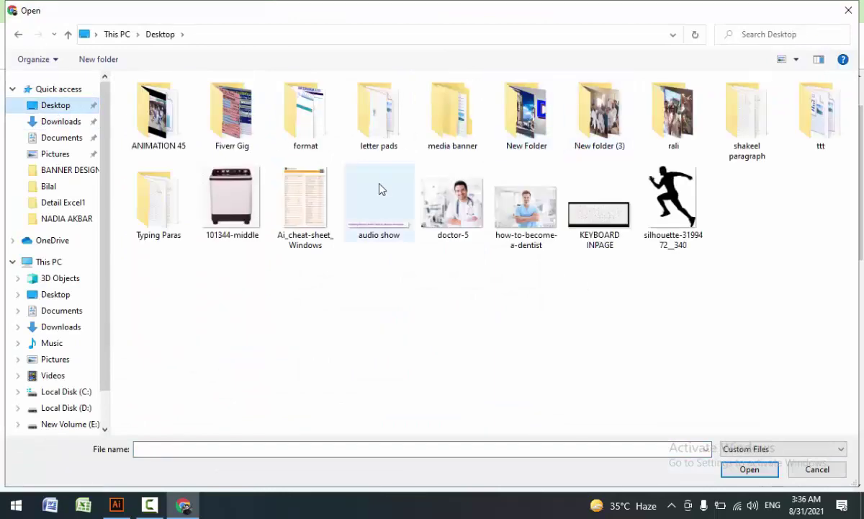
{"action": "left_click", "coordinate": [252, 199]}
{"action": "left_click", "coordinate": [750, 469]}
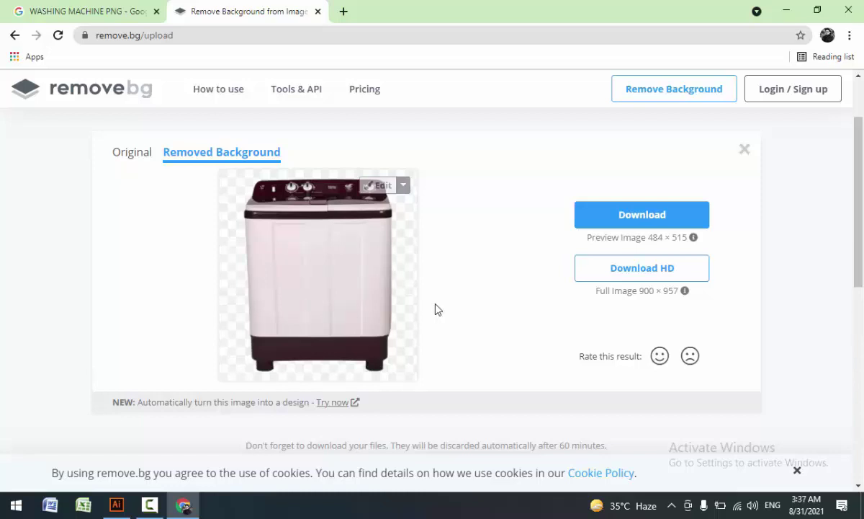
{"action": "left_click", "coordinate": [638, 216]}
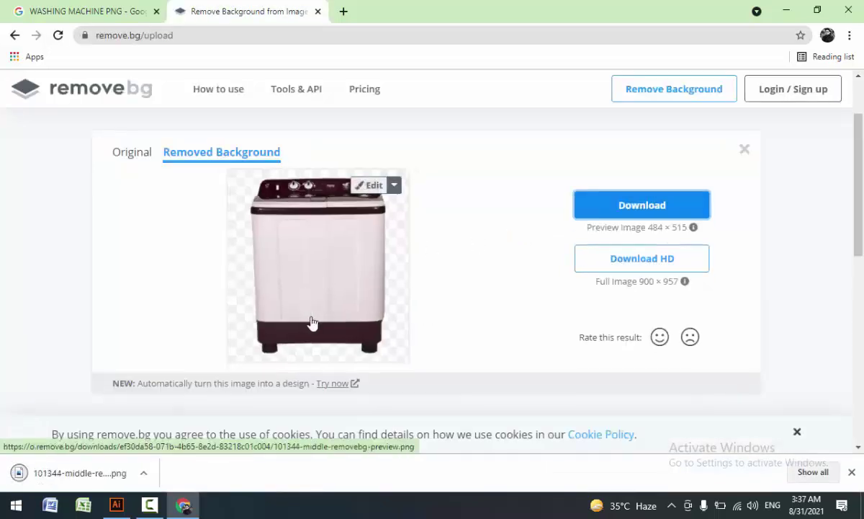
Step: Move the existing white-backed washing machine image to the upper right and deselect it
{"action": "left_click", "coordinate": [115, 504]}
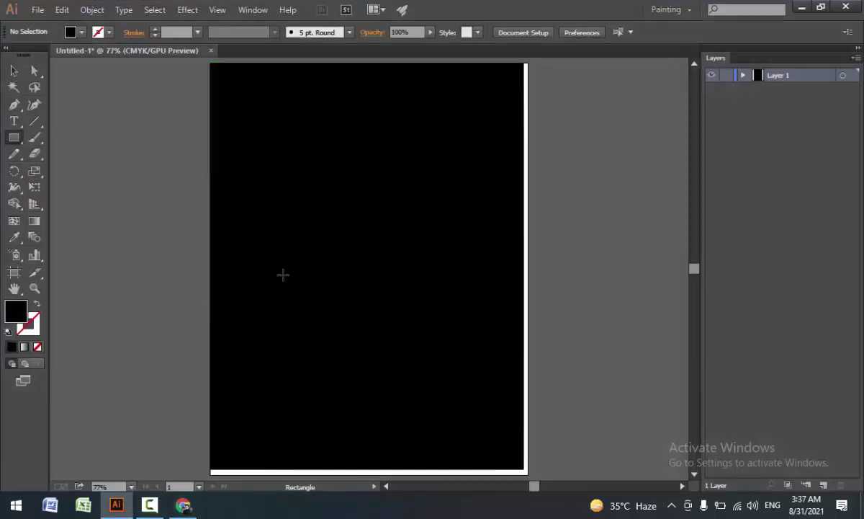
{"action": "left_click_drag", "start_coordinate": [283, 273], "coordinate": [286, 272]}
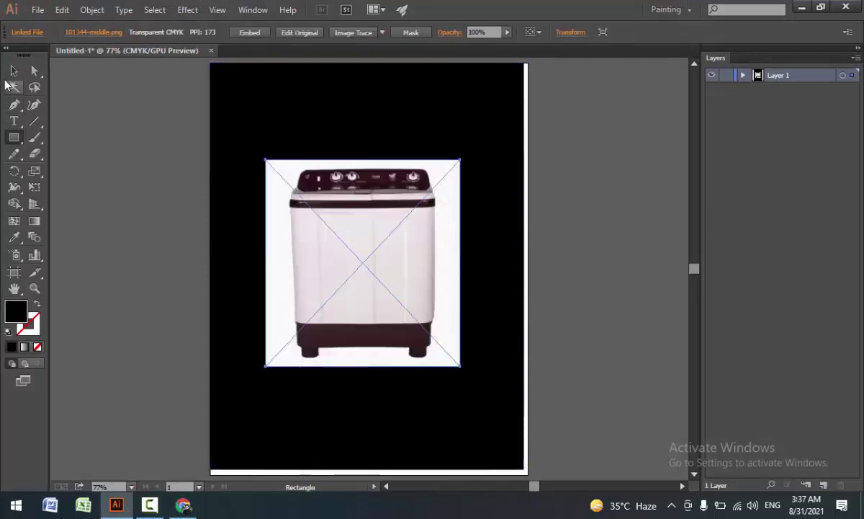
{"action": "left_click", "coordinate": [14, 70]}
{"action": "mouse_move", "coordinate": [382, 283]}
{"action": "left_mouse_down"}
{"action": "mouse_move", "coordinate": [421, 216]}
{"action": "mouse_move", "coordinate": [408, 223]}
{"action": "left_mouse_up"}
{"action": "left_click", "coordinate": [106, 135]}
Step: Place 101344-middle-removebg-preview.png from Downloads, exit isolation mode, move it onto the artboard and embed it
{"action": "left_click", "coordinate": [35, 9]}
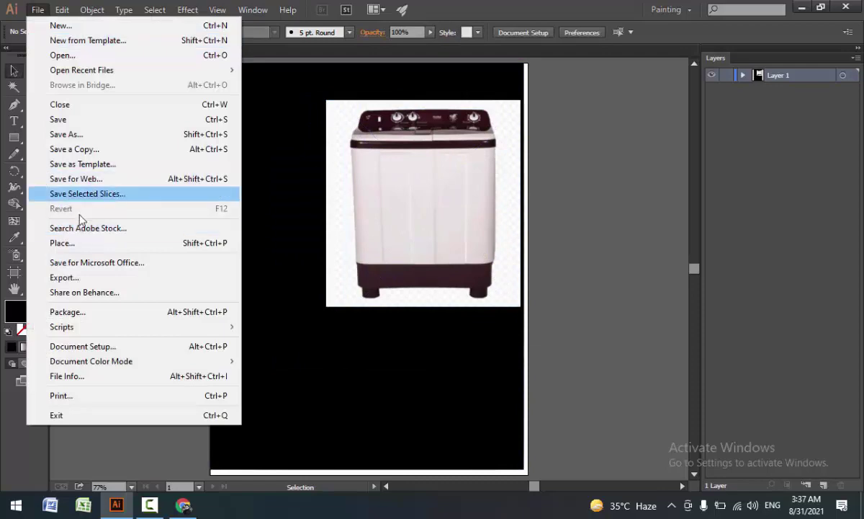
{"action": "left_click", "coordinate": [81, 247]}
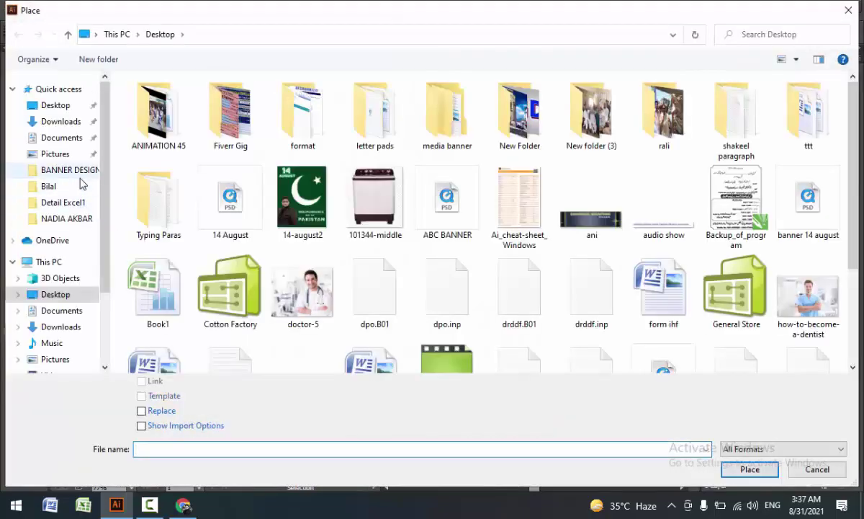
{"action": "left_click", "coordinate": [64, 121]}
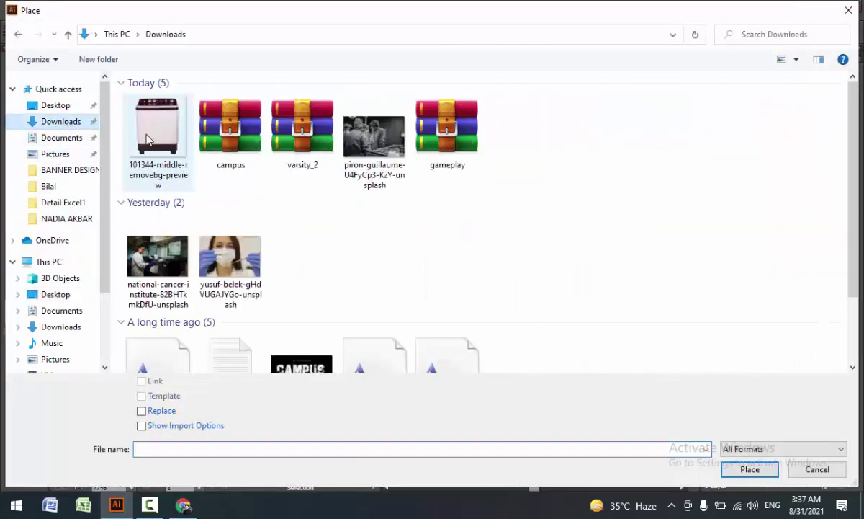
{"action": "double_click", "coordinate": [148, 139]}
{"action": "left_click", "coordinate": [147, 135]}
{"action": "double_click", "coordinate": [243, 252]}
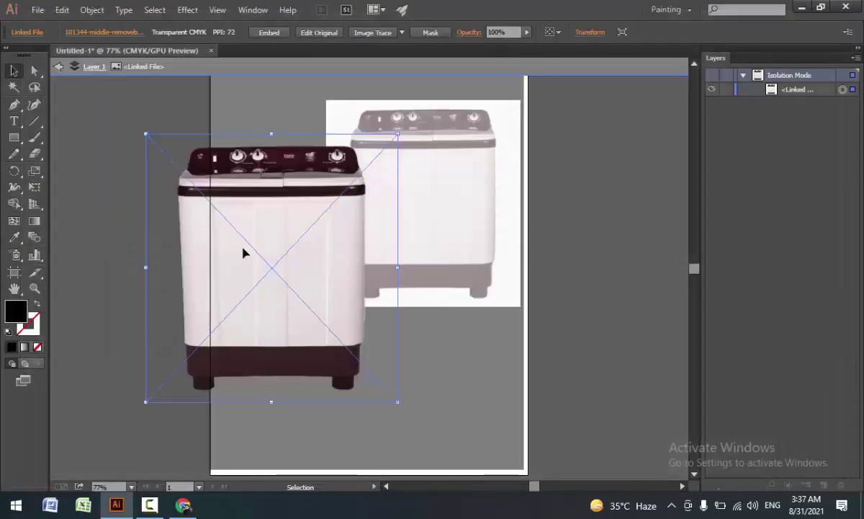
{"action": "left_click", "coordinate": [58, 66]}
{"action": "left_click_drag", "start_coordinate": [160, 193], "coordinate": [230, 276]}
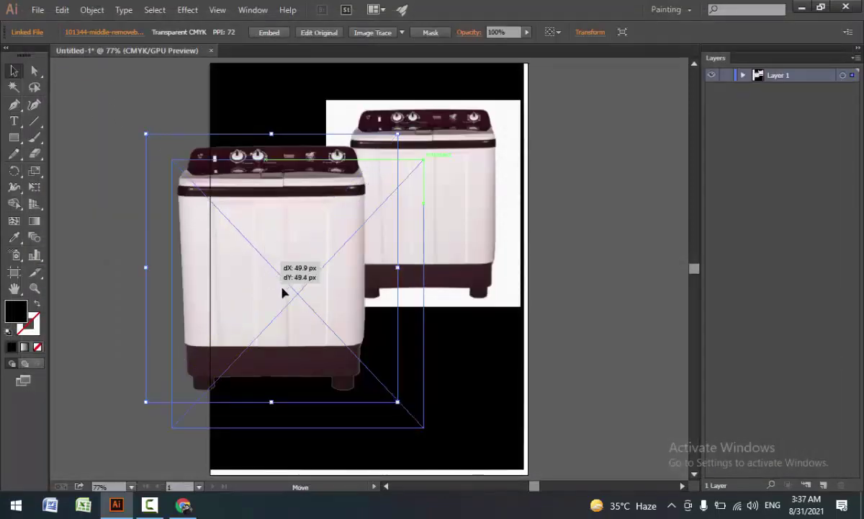
{"action": "left_click", "coordinate": [269, 32]}
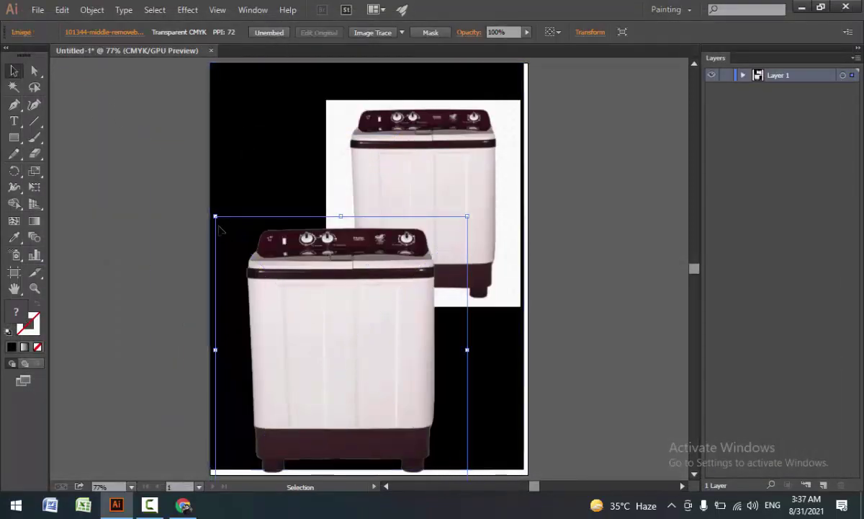
Step: Scale the washing machine down and settle it at the artboard's bottom-left
{"action": "left_click_drag", "start_coordinate": [216, 216], "coordinate": [299, 315]}
{"action": "left_click_drag", "start_coordinate": [390, 396], "coordinate": [294, 358]}
{"action": "left_click_drag", "start_coordinate": [302, 391], "coordinate": [314, 410]}
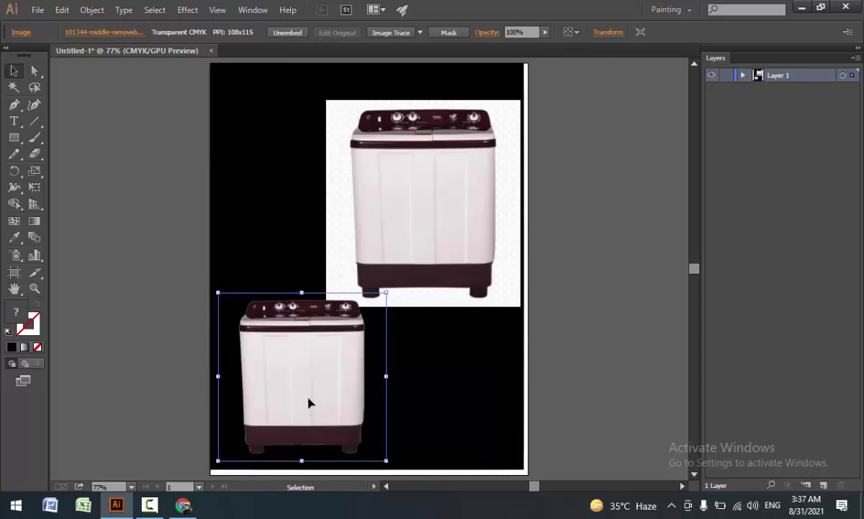
Step: Close the washing-machine document without saving and return to Illustrator
{"action": "left_click", "coordinate": [210, 51]}
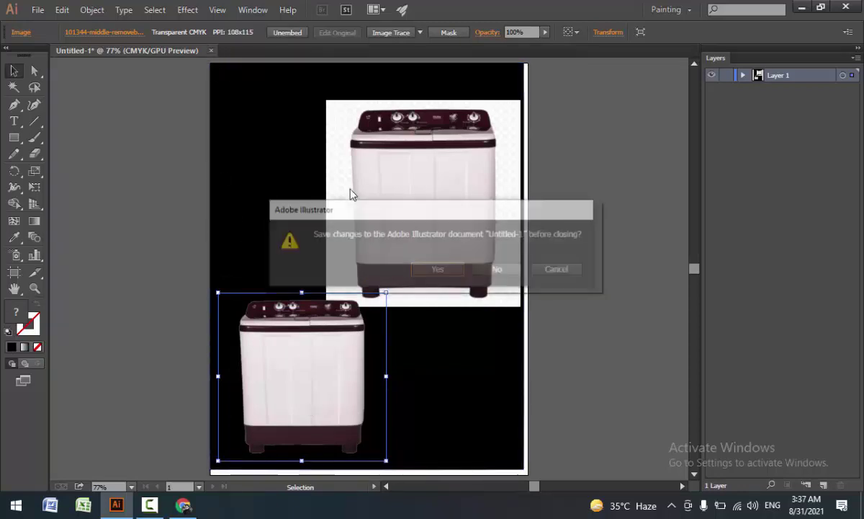
{"action": "left_click", "coordinate": [496, 272]}
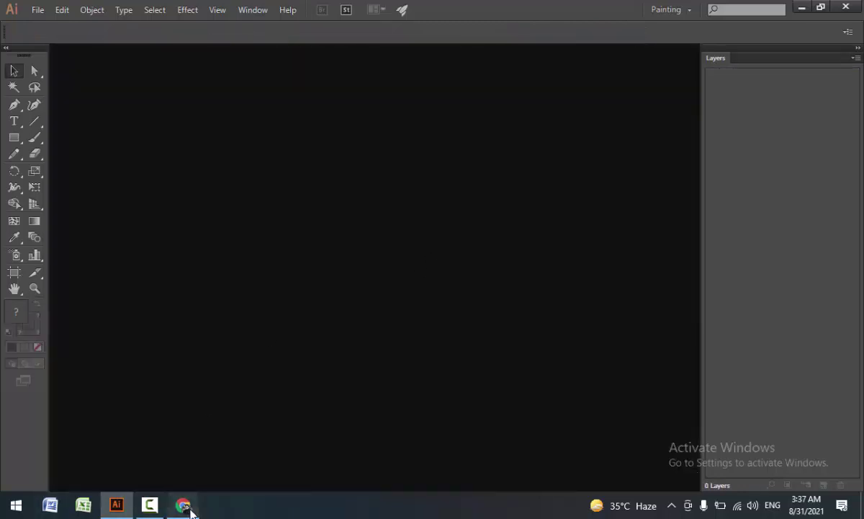
{"action": "left_click", "coordinate": [183, 505]}
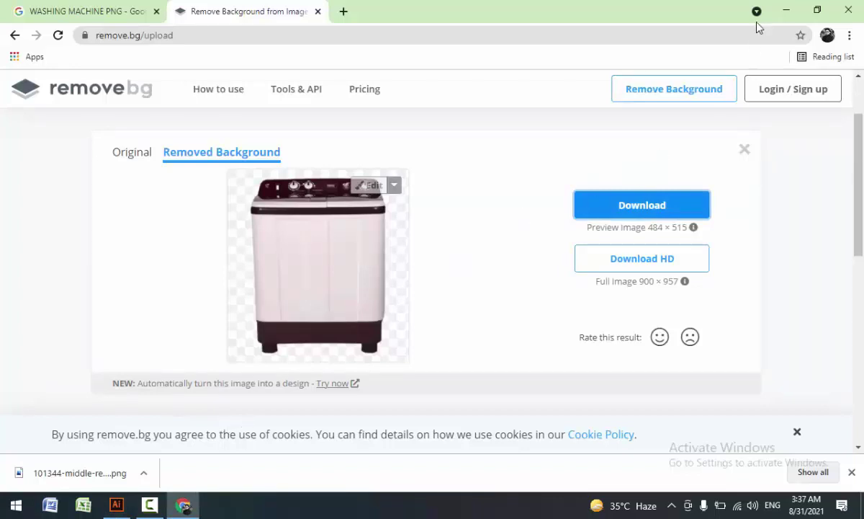
{"action": "left_click", "coordinate": [786, 10]}
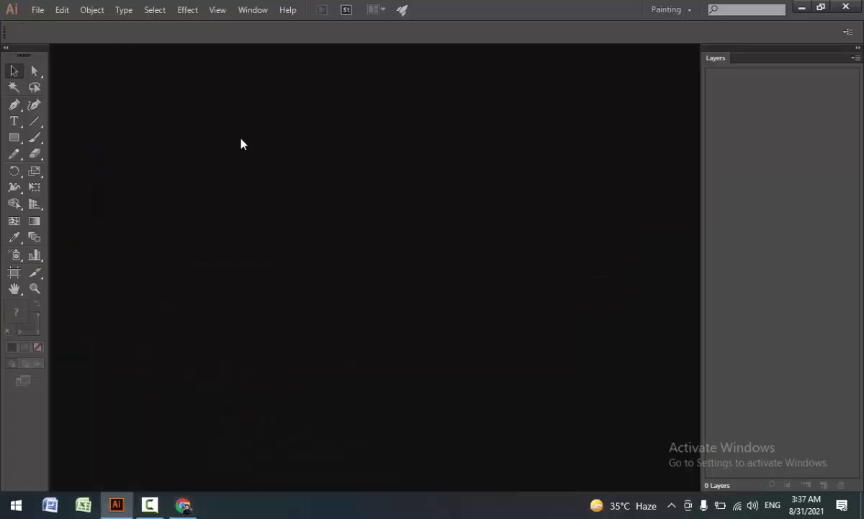
Step: Create a new Letter-size document with units set to inches
{"action": "left_click", "coordinate": [35, 10]}
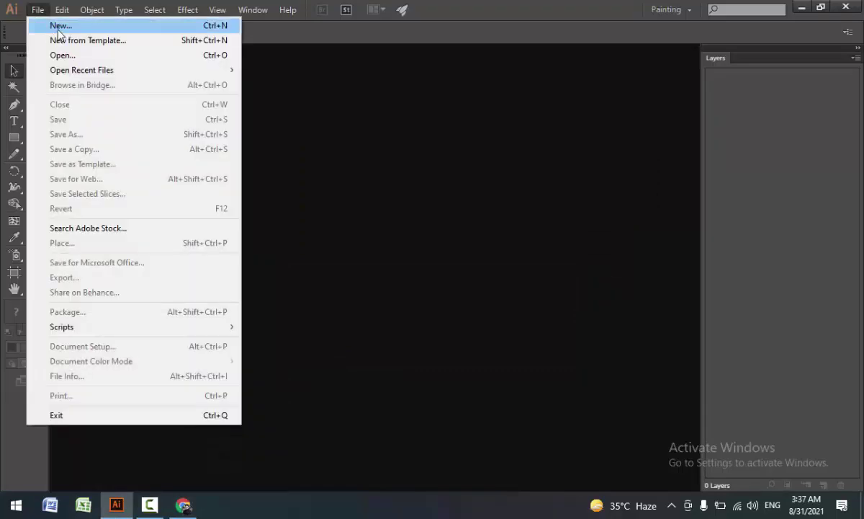
{"action": "left_click", "coordinate": [43, 25]}
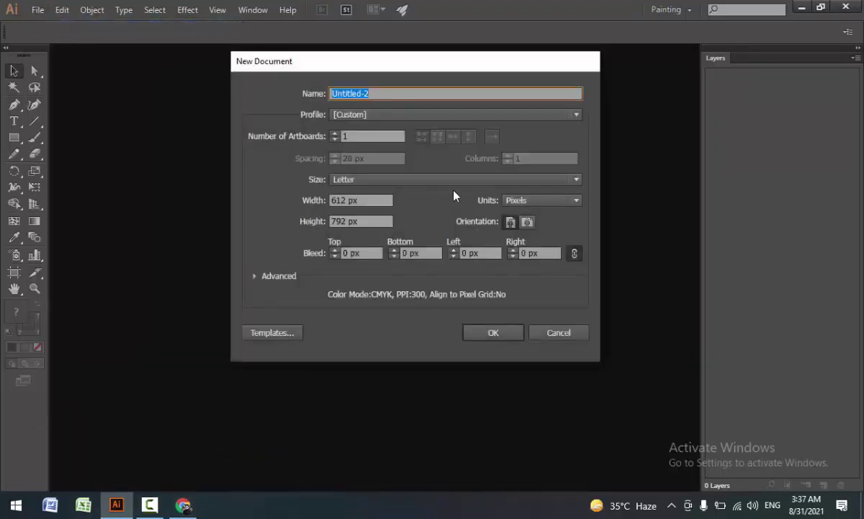
{"action": "left_click", "coordinate": [541, 201]}
{"action": "left_click", "coordinate": [537, 245]}
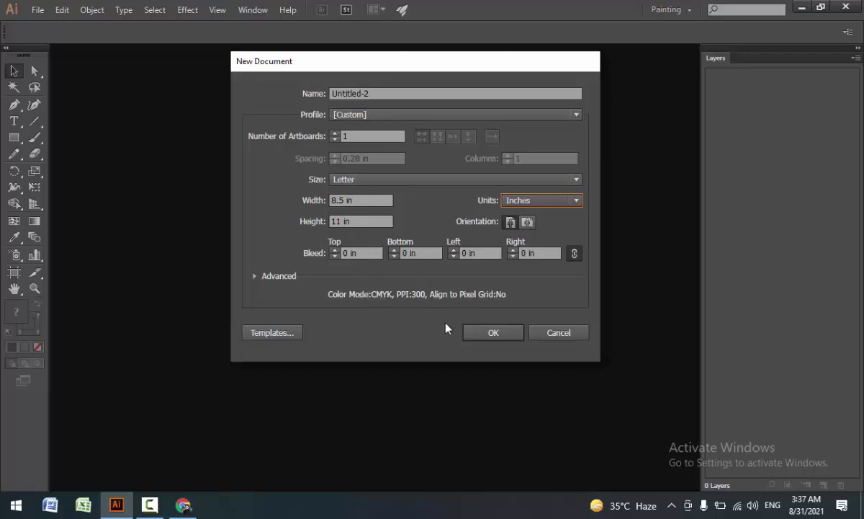
{"action": "left_click", "coordinate": [489, 331]}
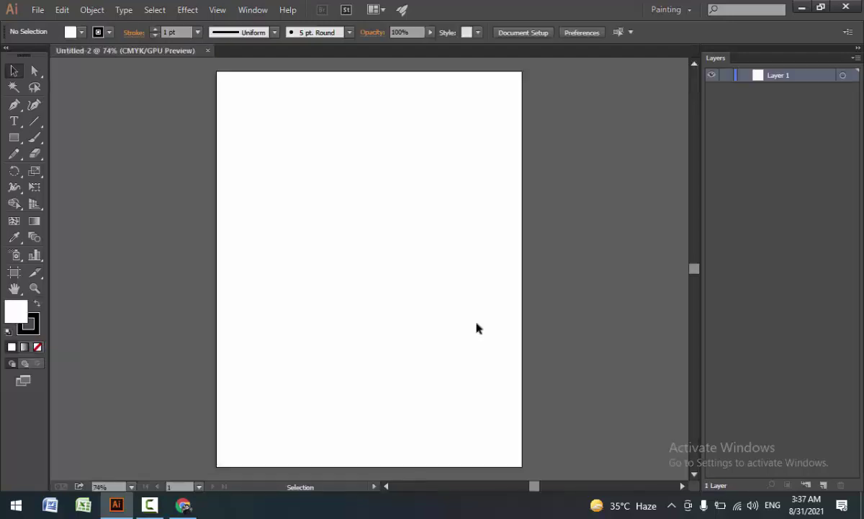
Step: Draw an artboard-sized rectangle filled with cyan and no stroke
{"action": "left_click", "coordinate": [14, 137]}
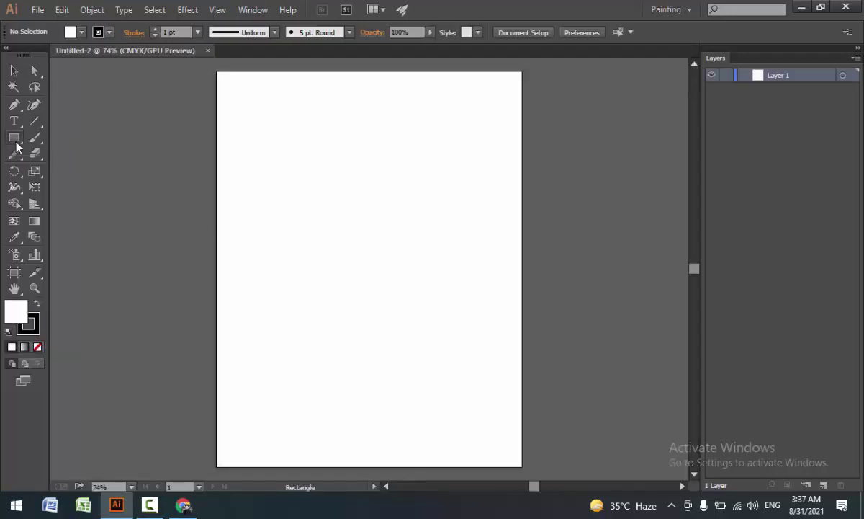
{"action": "left_click_drag", "start_coordinate": [216, 71], "coordinate": [523, 463]}
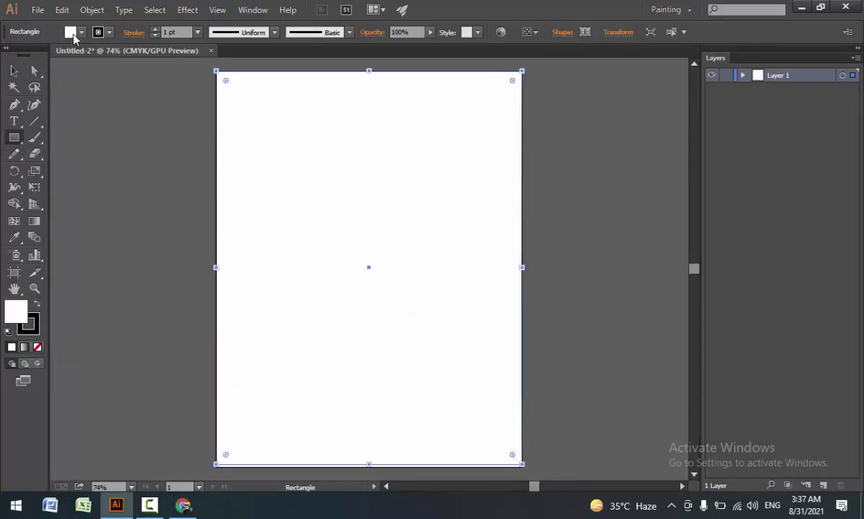
{"action": "left_click", "coordinate": [80, 32]}
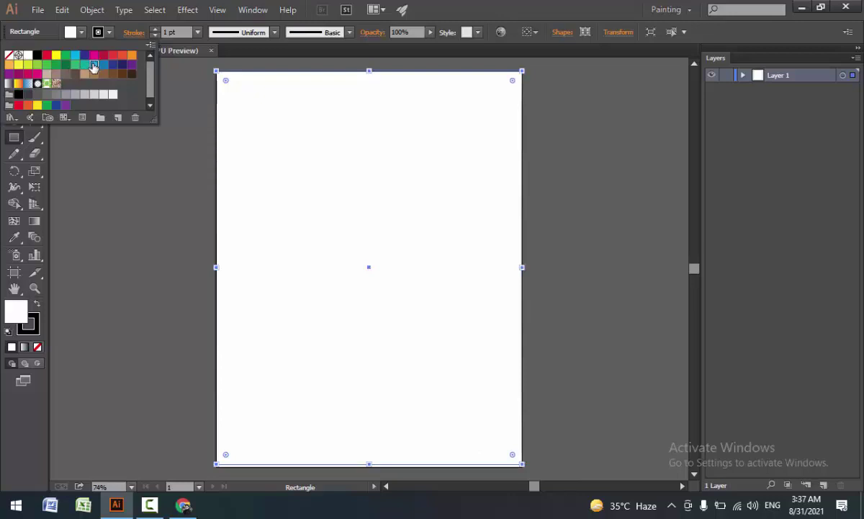
{"action": "left_click", "coordinate": [93, 65]}
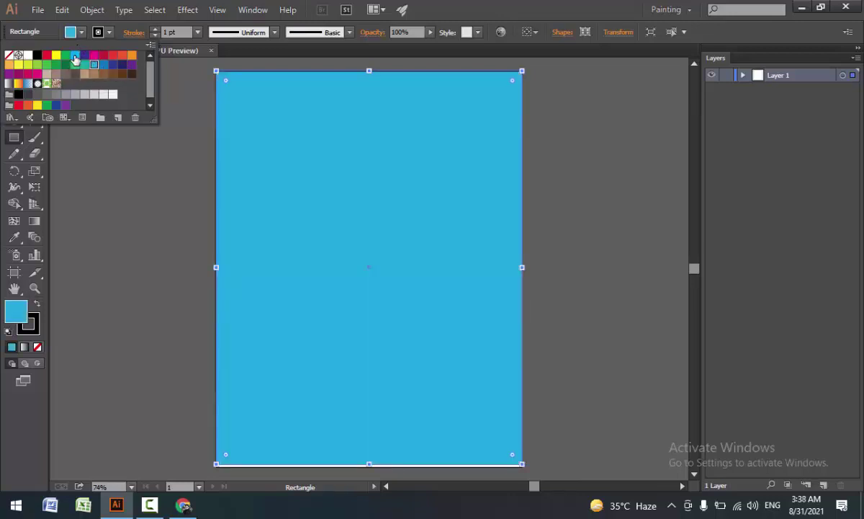
{"action": "key", "text": "Escape"}
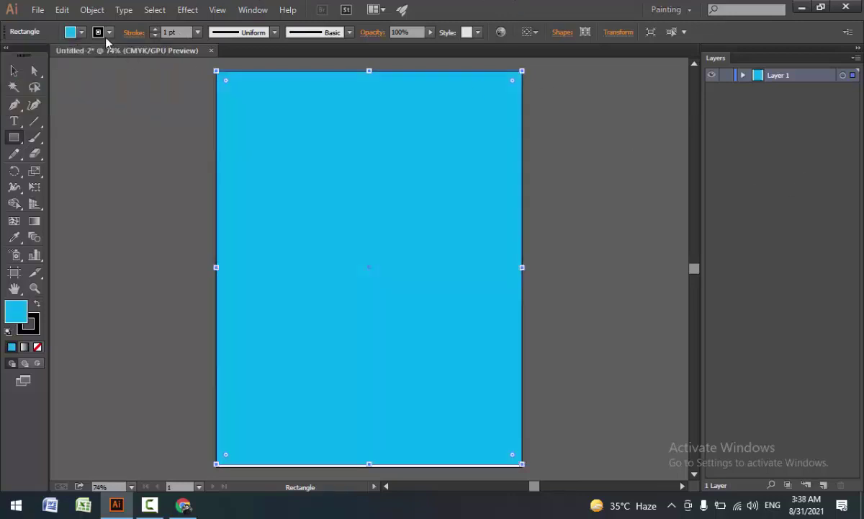
{"action": "left_click", "coordinate": [108, 32]}
{"action": "left_click", "coordinate": [8, 55]}
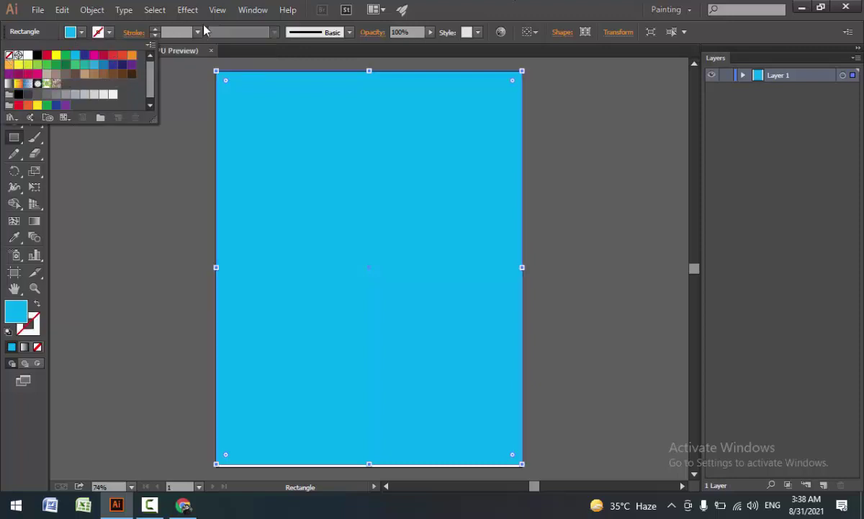
{"action": "key", "text": "Escape"}
Step: Align the cyan rectangle to the artboard edges and lock it in Layer 1
{"action": "left_click", "coordinate": [12, 70]}
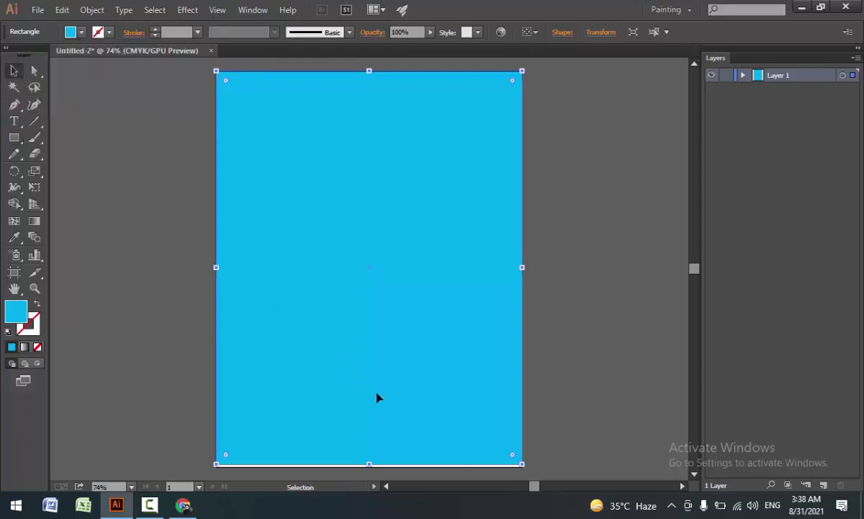
{"action": "key", "text": "Down"}
{"action": "key", "text": "Down"}
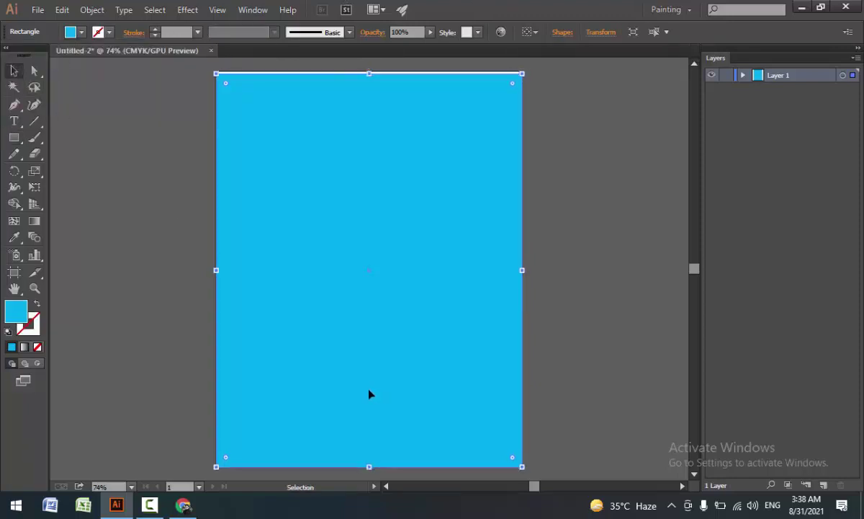
{"action": "key", "text": "Down"}
{"action": "key", "text": "Down"}
{"action": "key", "text": "Down"}
{"action": "key", "text": "Up"}
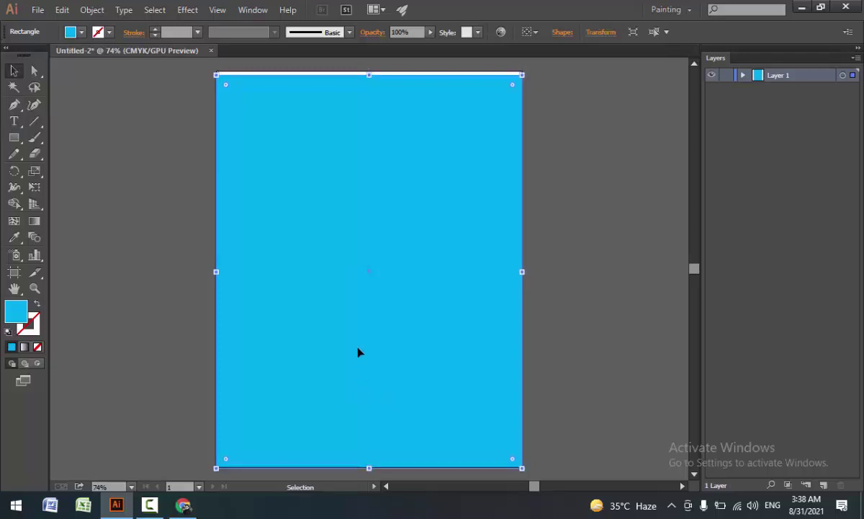
{"action": "key", "text": "Up"}
{"action": "key", "text": "Up"}
{"action": "key", "text": "Up"}
{"action": "key", "text": "Up"}
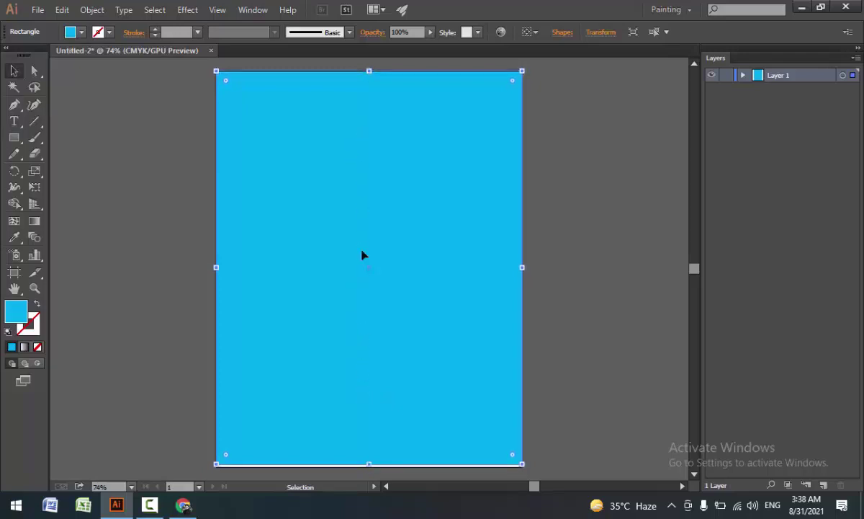
{"action": "left_click_drag", "start_coordinate": [369, 464], "coordinate": [369, 467]}
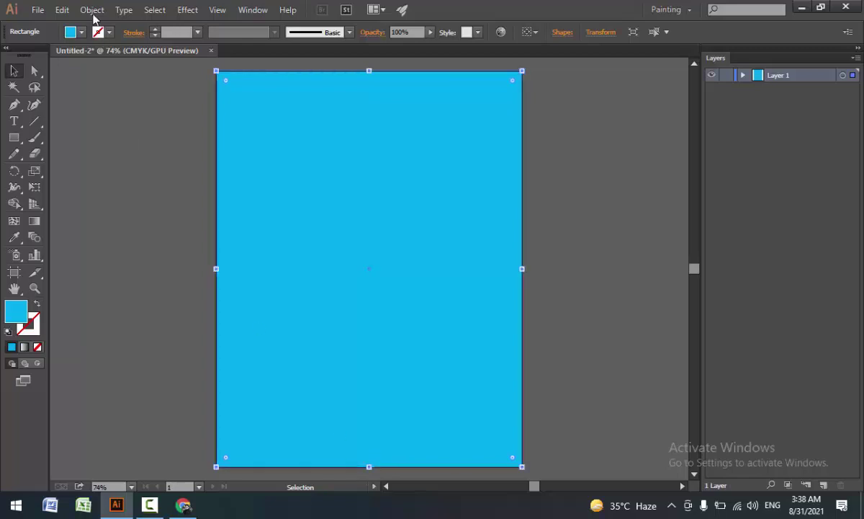
{"action": "left_click", "coordinate": [742, 76]}
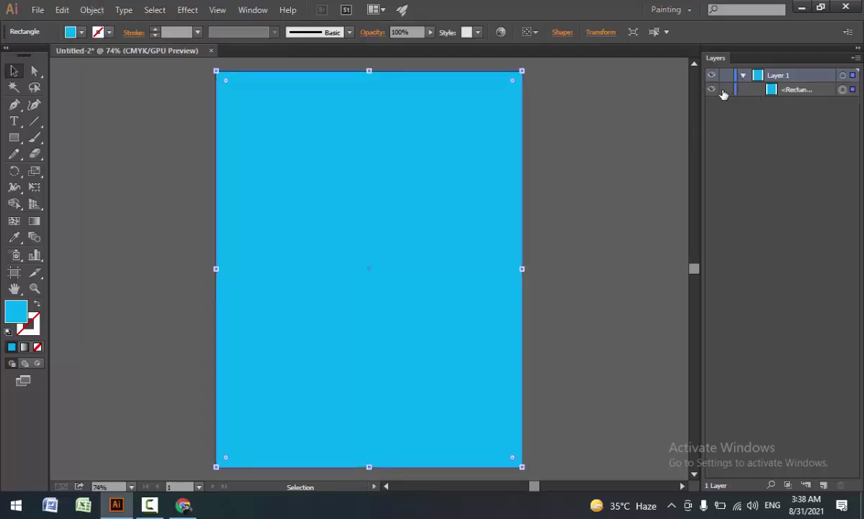
{"action": "left_click", "coordinate": [726, 89]}
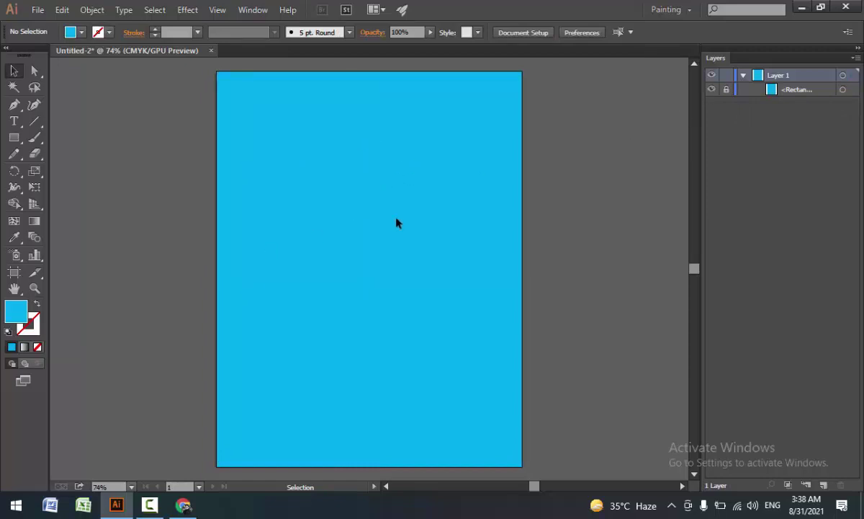
Step: Start a Pen path through the artboard's top corners and partway down the right edge
{"action": "left_click", "coordinate": [14, 104]}
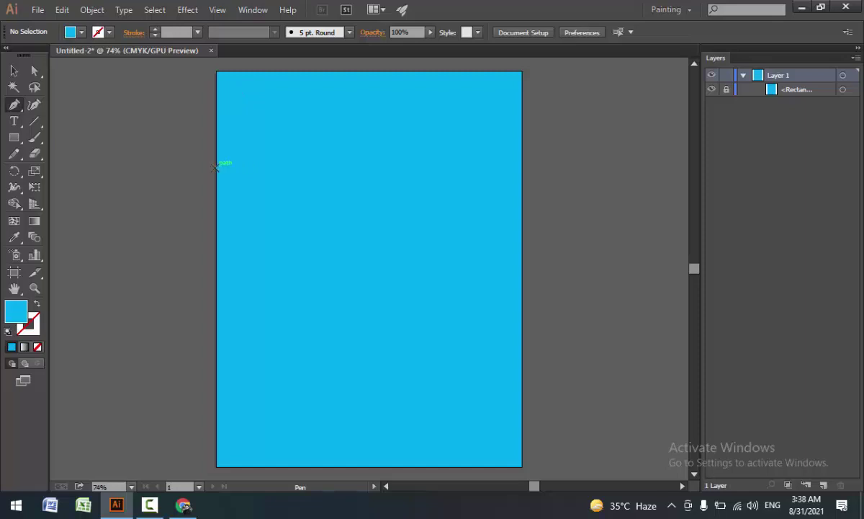
{"action": "left_click", "coordinate": [217, 72]}
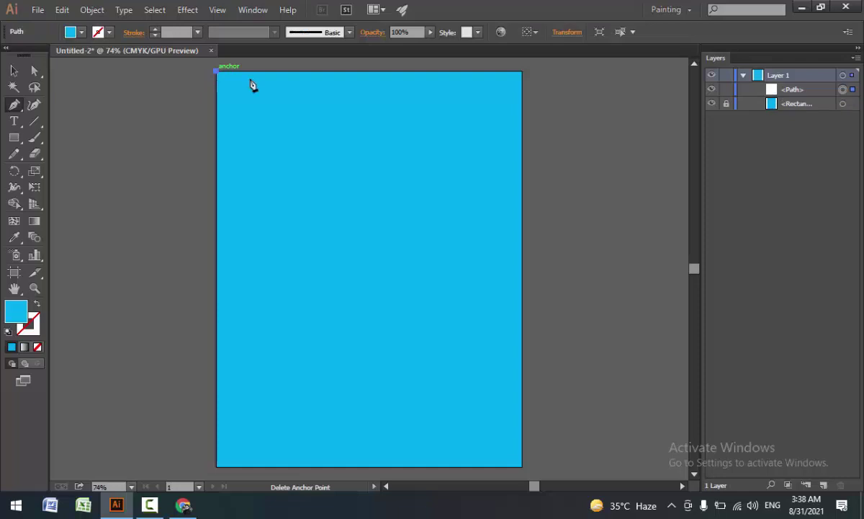
{"action": "left_click", "coordinate": [523, 72]}
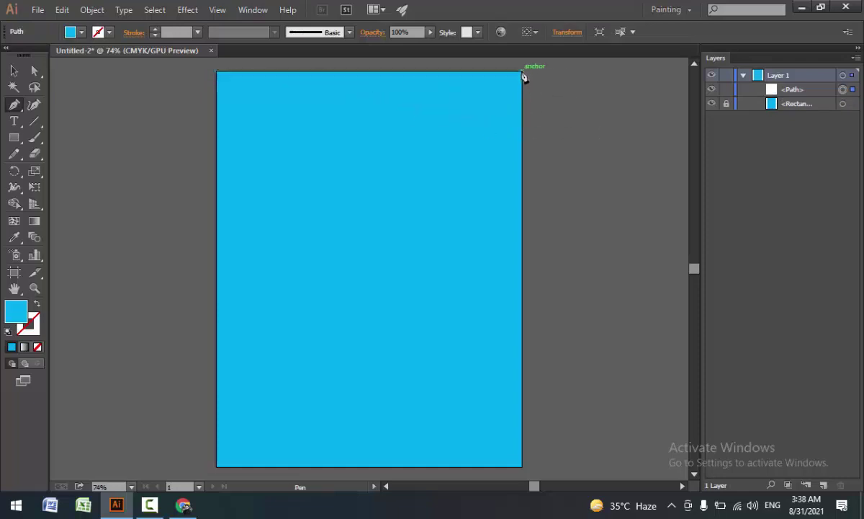
{"action": "left_click", "coordinate": [523, 220]}
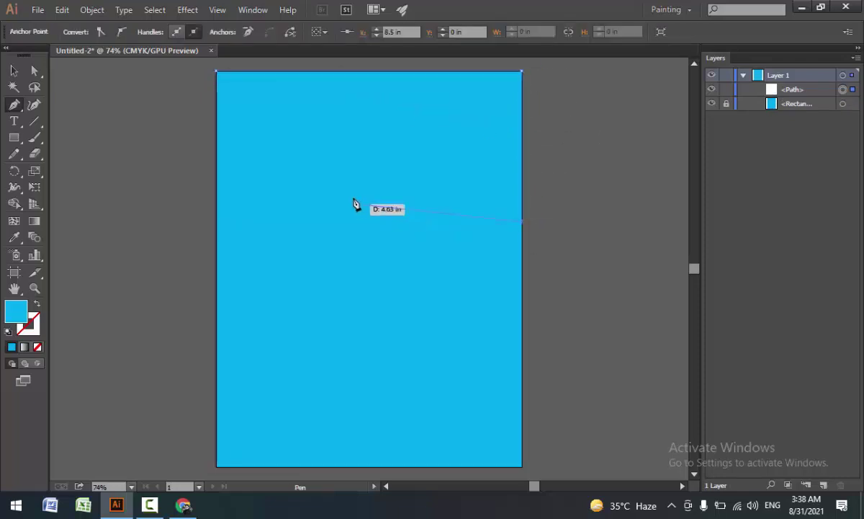
{"action": "left_click", "coordinate": [218, 72]}
Step: Close the cyan shape with a sweeping curved bottom edge back to the left side
{"action": "scroll", "coordinate": [216, 72], "scroll_direction": "up", "scroll_amount": 4}
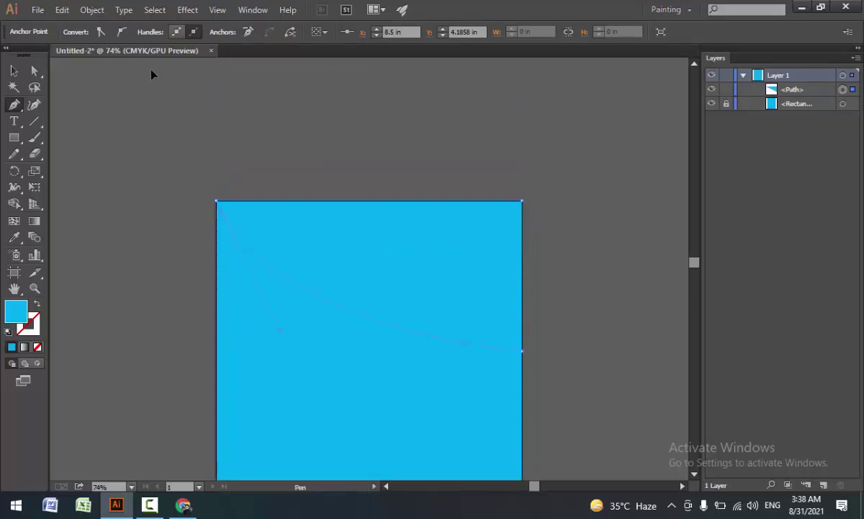
{"action": "scroll", "coordinate": [148, 67], "scroll_direction": "up", "scroll_amount": 1}
{"action": "scroll", "coordinate": [166, 101], "scroll_direction": "up", "scroll_amount": 6}
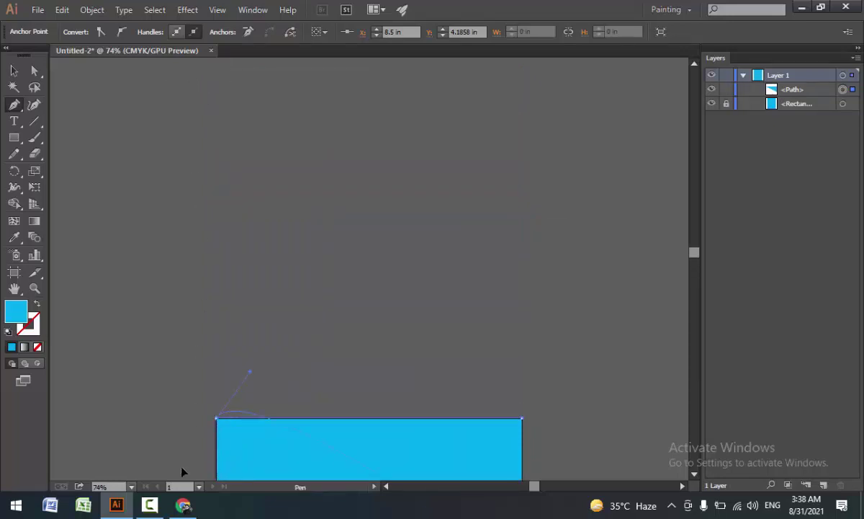
{"action": "scroll", "coordinate": [182, 472], "scroll_direction": "down", "scroll_amount": 2}
{"action": "scroll", "coordinate": [102, 370], "scroll_direction": "down", "scroll_amount": 2}
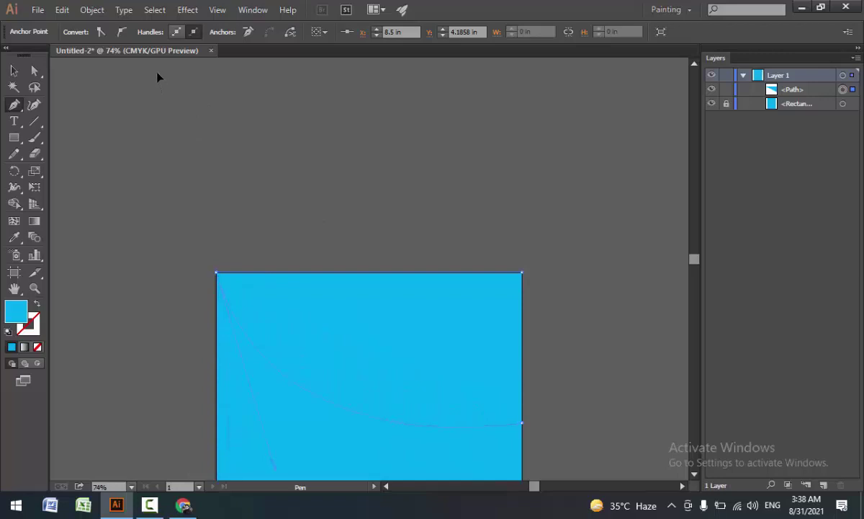
{"action": "scroll", "coordinate": [159, 72], "scroll_direction": "up", "scroll_amount": 2}
{"action": "scroll", "coordinate": [163, 106], "scroll_direction": "up", "scroll_amount": 1}
{"action": "scroll", "coordinate": [380, 313], "scroll_direction": "down", "scroll_amount": 3}
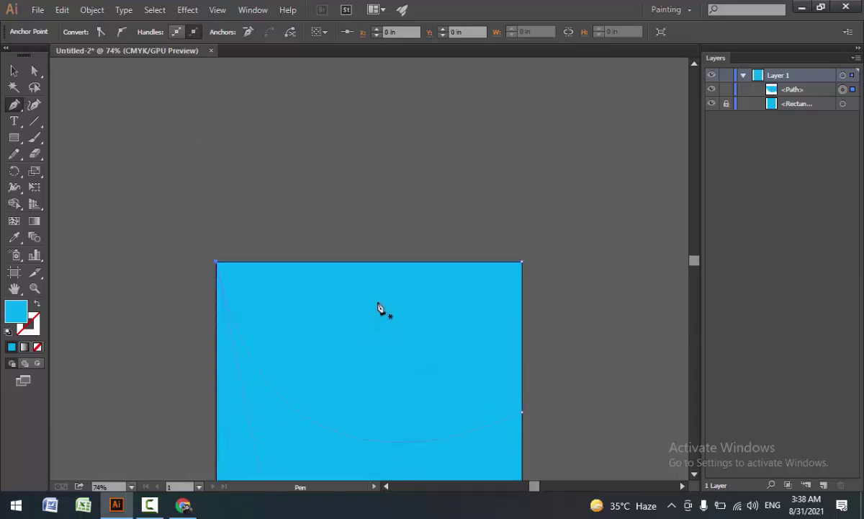
{"action": "scroll", "coordinate": [380, 313], "scroll_direction": "down", "scroll_amount": 1}
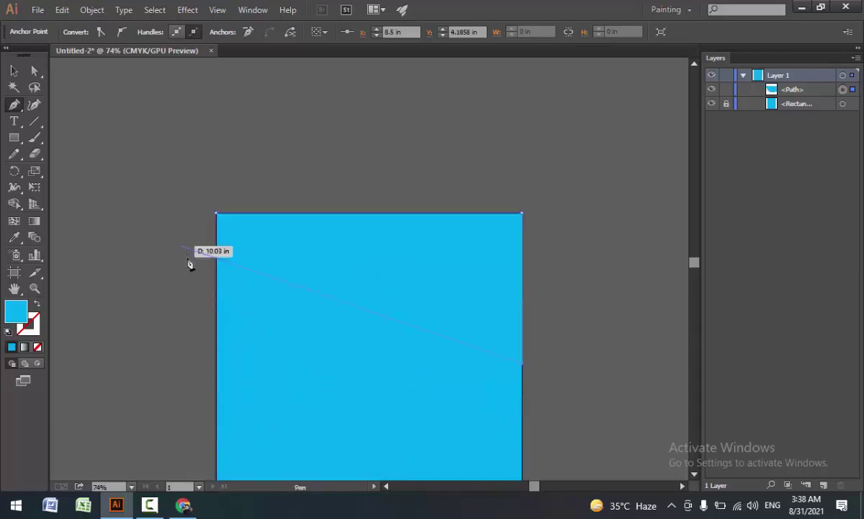
{"action": "left_click", "coordinate": [217, 213]}
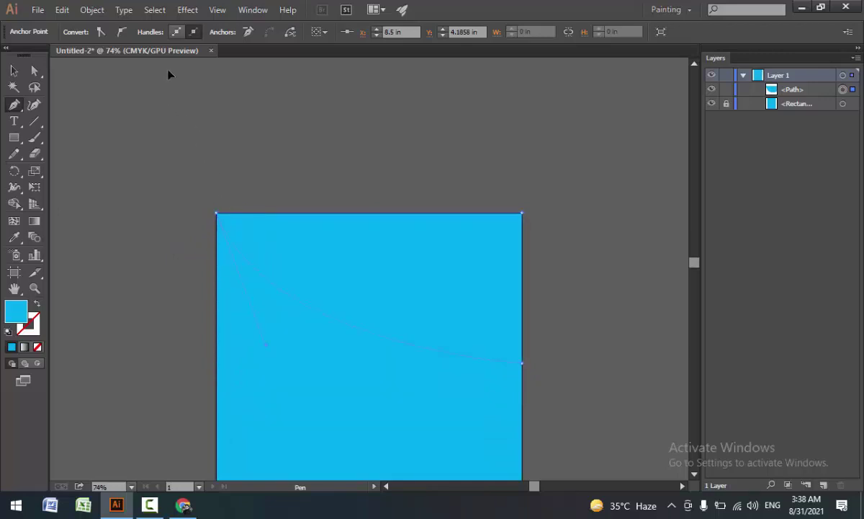
{"action": "scroll", "coordinate": [169, 74], "scroll_direction": "up", "scroll_amount": 1}
{"action": "scroll", "coordinate": [165, 66], "scroll_direction": "up", "scroll_amount": 1}
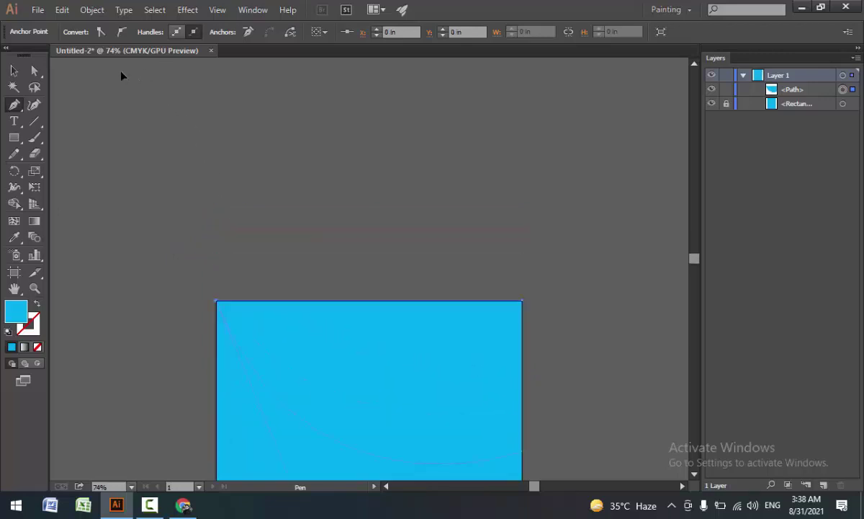
{"action": "scroll", "coordinate": [507, 304], "scroll_direction": "down", "scroll_amount": 4}
Step: Undo stray moves of the curved shape so it stays over the artboard top
{"action": "left_click", "coordinate": [13, 70]}
{"action": "left_click", "coordinate": [260, 256]}
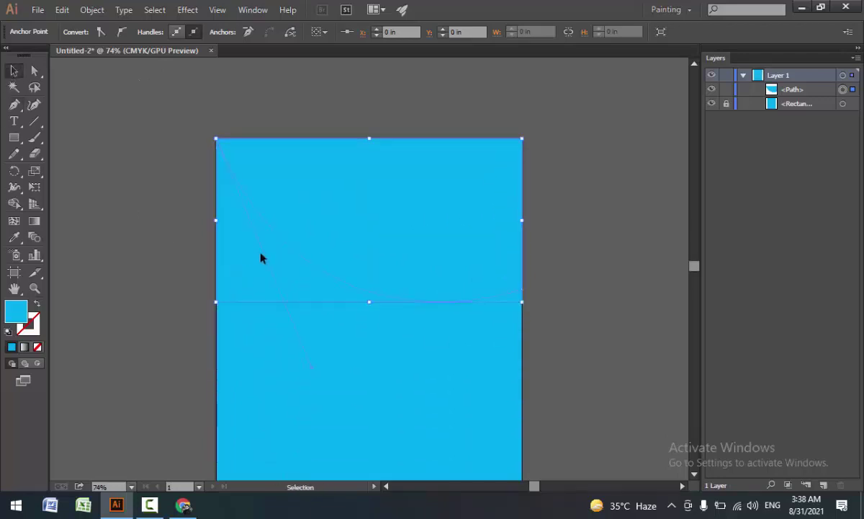
{"action": "left_click_drag", "start_coordinate": [260, 256], "coordinate": [479, 257]}
{"action": "left_click_drag", "start_coordinate": [564, 267], "coordinate": [629, 108]}
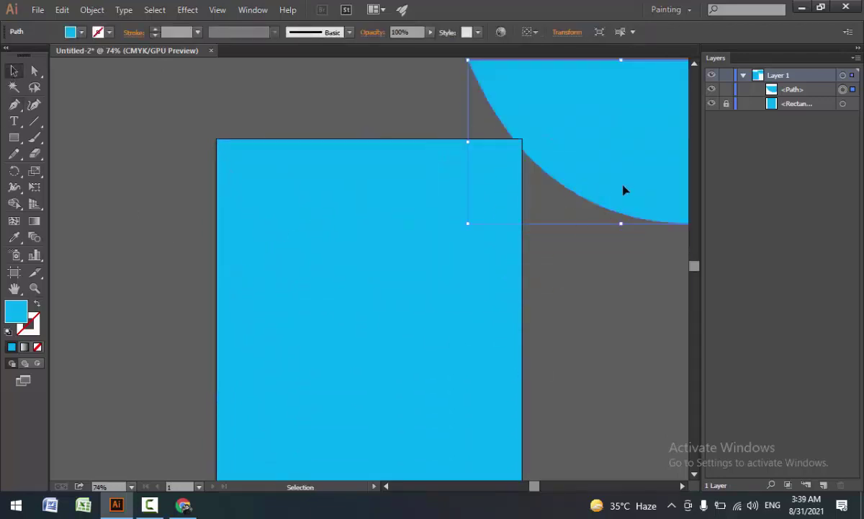
{"action": "left_click_drag", "start_coordinate": [623, 188], "coordinate": [211, 224]}
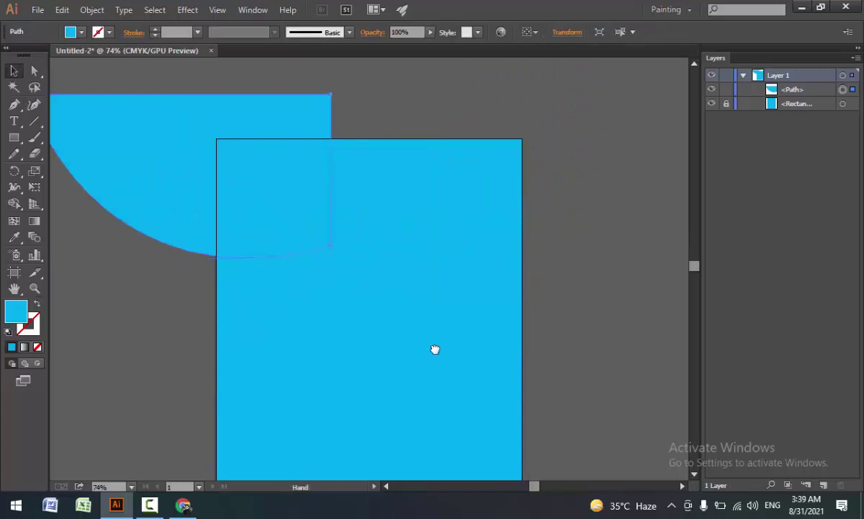
{"action": "scroll", "coordinate": [436, 349], "scroll_direction": "left", "scroll_amount": 5}
{"action": "mouse_move", "coordinate": [477, 212]}
{"action": "left_mouse_down"}
{"action": "mouse_move", "coordinate": [208, 237]}
{"action": "mouse_move", "coordinate": [265, 275]}
{"action": "left_mouse_up"}
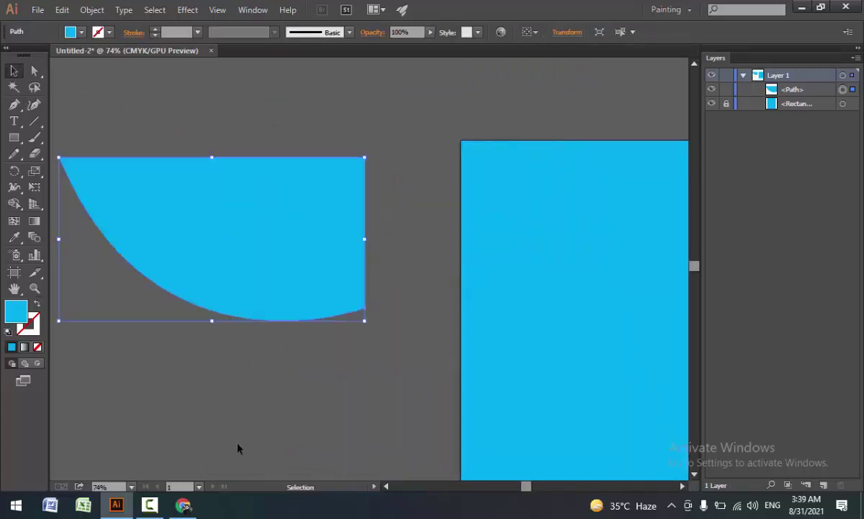
{"action": "key", "text": "ctrl+z"}
{"action": "key", "text": "ctrl+z"}
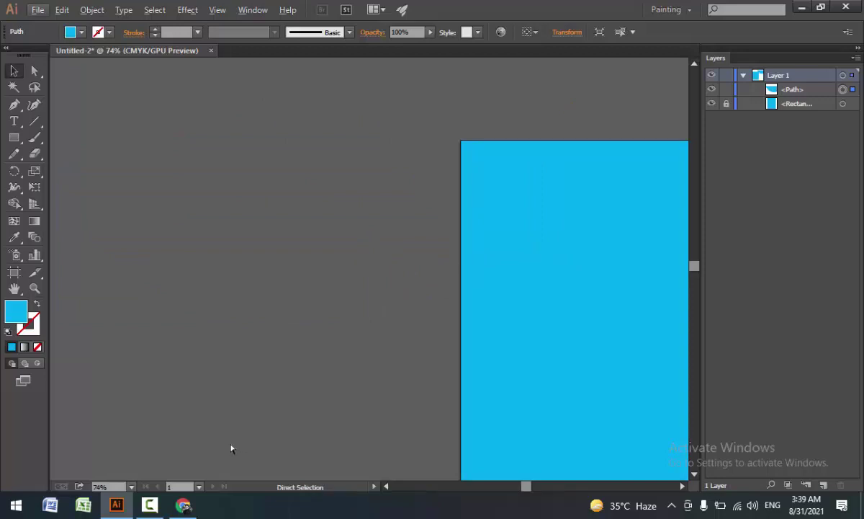
{"action": "key", "text": "ctrl+0"}
{"action": "key", "text": "ctrl+z"}
{"action": "key", "text": "ctrl+z"}
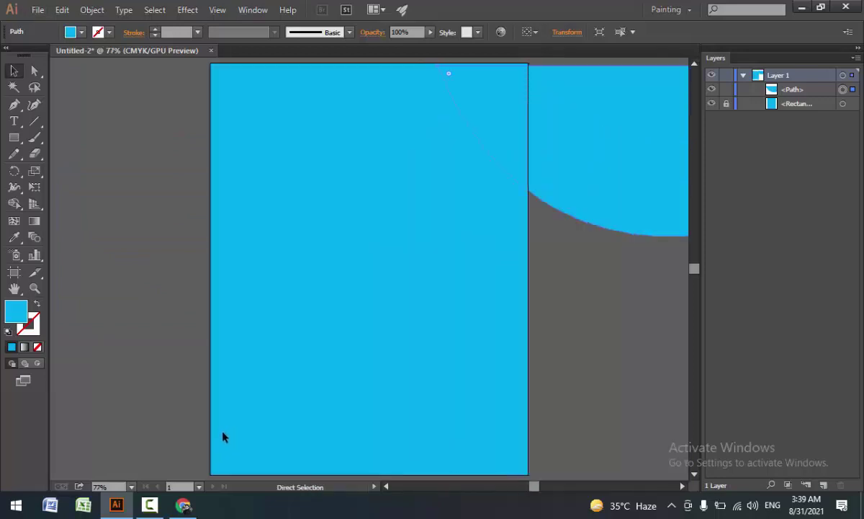
{"action": "key", "text": "ctrl+z"}
{"action": "key", "text": "ctrl+z"}
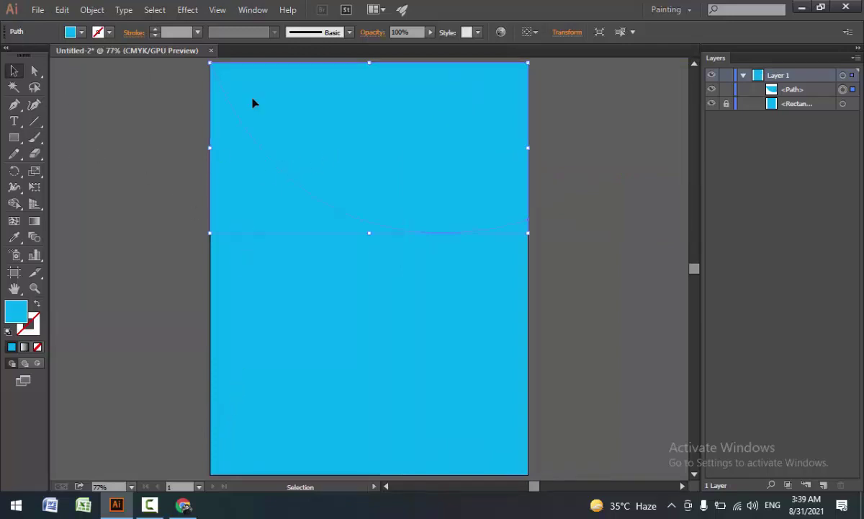
{"action": "left_click", "coordinate": [37, 10]}
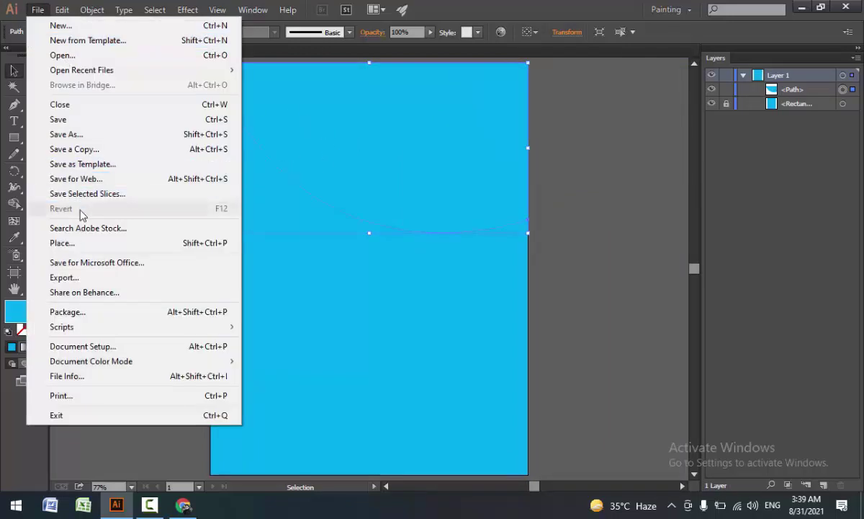
Step: Place the doctor-5 photo from the Desktop over the top of the artboard
{"action": "left_click", "coordinate": [61, 228]}
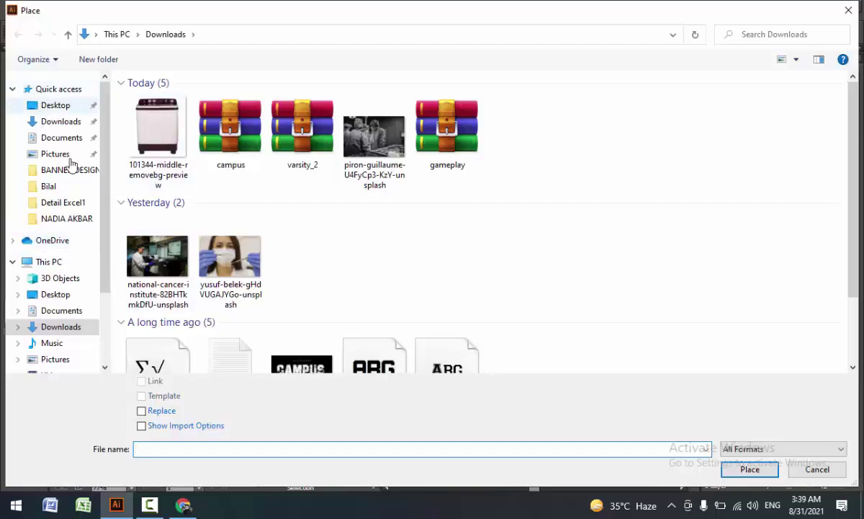
{"action": "left_click", "coordinate": [58, 108]}
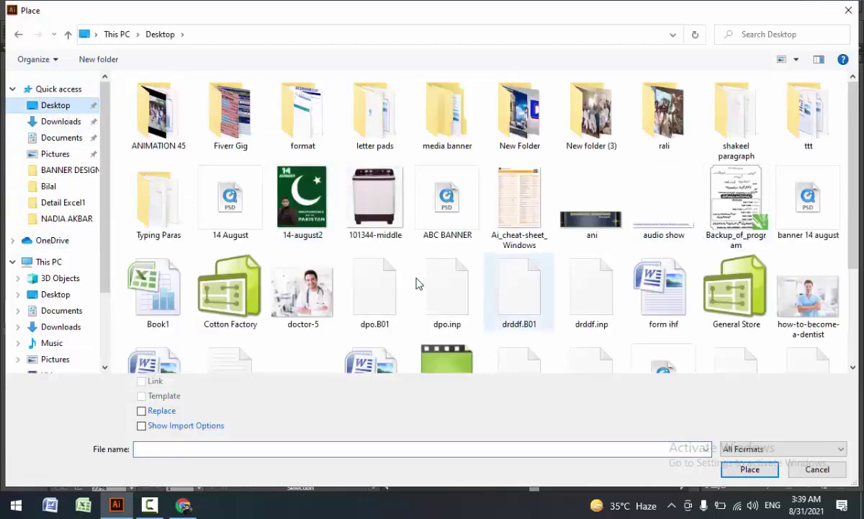
{"action": "double_click", "coordinate": [299, 292]}
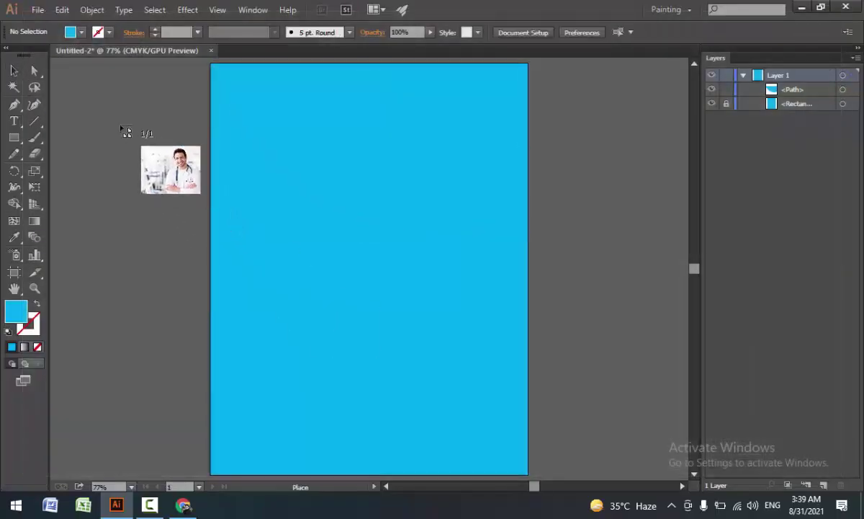
{"action": "left_click_drag", "start_coordinate": [114, 116], "coordinate": [469, 400]}
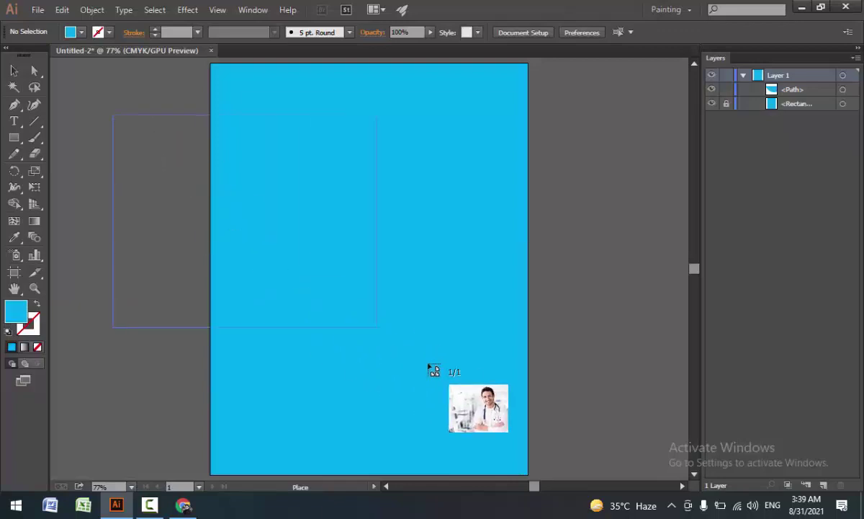
Step: Embed the doctor-5 photo and nudge it into position across the artboard top
{"action": "left_click_drag", "start_coordinate": [327, 295], "coordinate": [416, 240]}
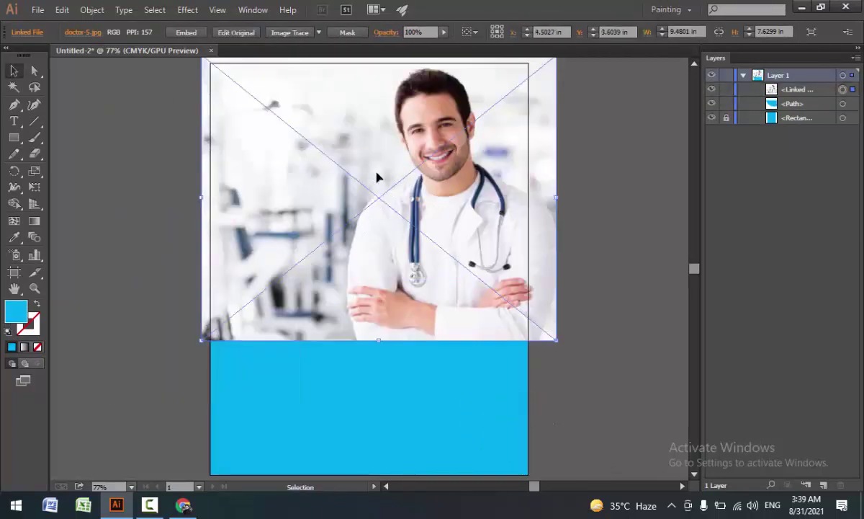
{"action": "left_click", "coordinate": [185, 33]}
{"action": "left_click_drag", "start_coordinate": [365, 204], "coordinate": [374, 183]}
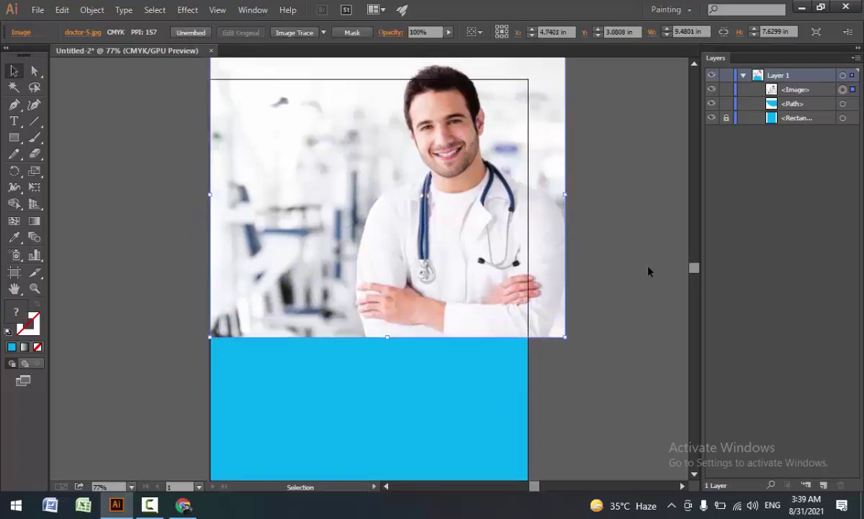
{"action": "scroll", "coordinate": [627, 268], "scroll_direction": "up", "scroll_amount": 2}
{"action": "left_click_drag", "start_coordinate": [530, 221], "coordinate": [511, 207]}
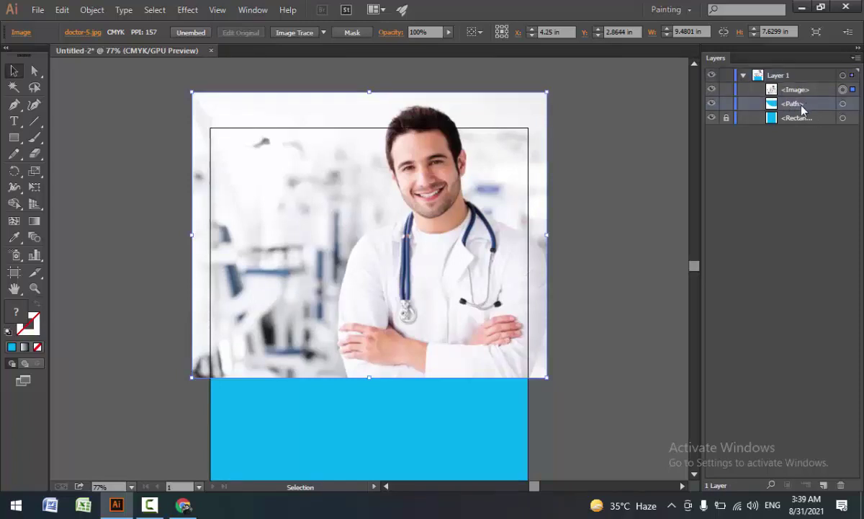
Step: Stack the curved path above the photo and make a clipping mask from both
{"action": "left_click_drag", "start_coordinate": [802, 106], "coordinate": [801, 86]}
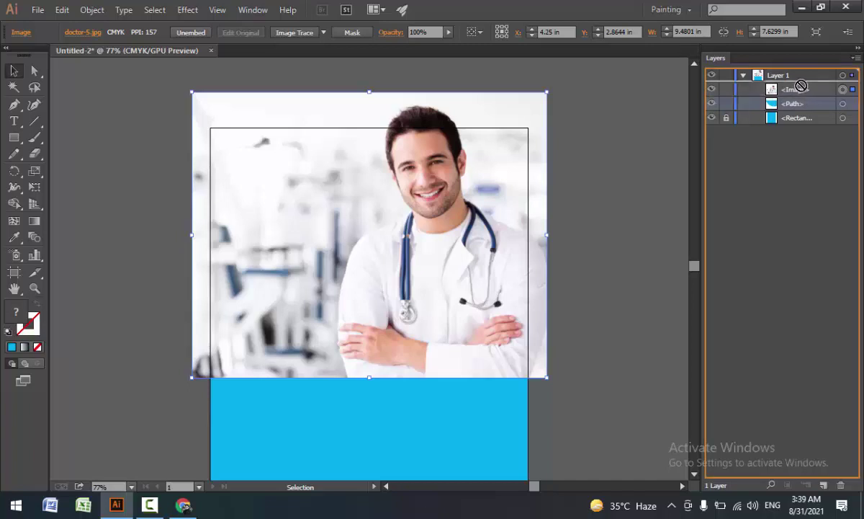
{"action": "left_click_drag", "start_coordinate": [801, 87], "coordinate": [800, 88]}
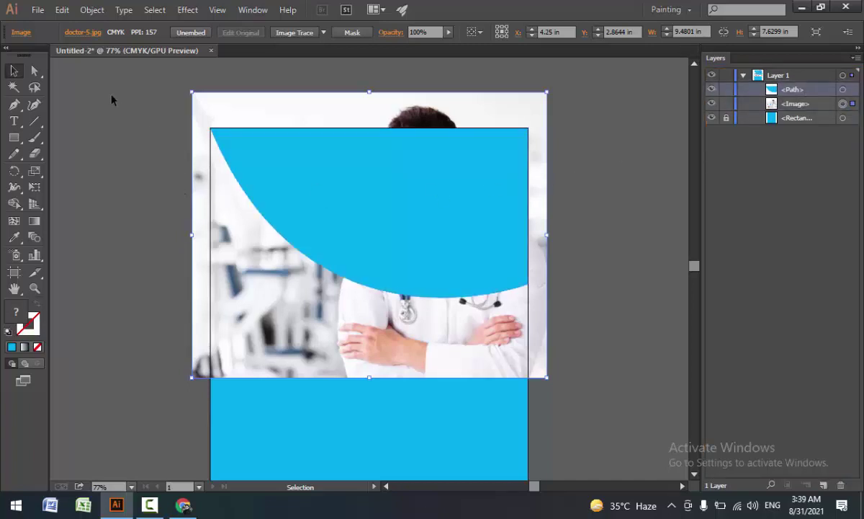
{"action": "left_click", "coordinate": [405, 237], "text": "shift"}
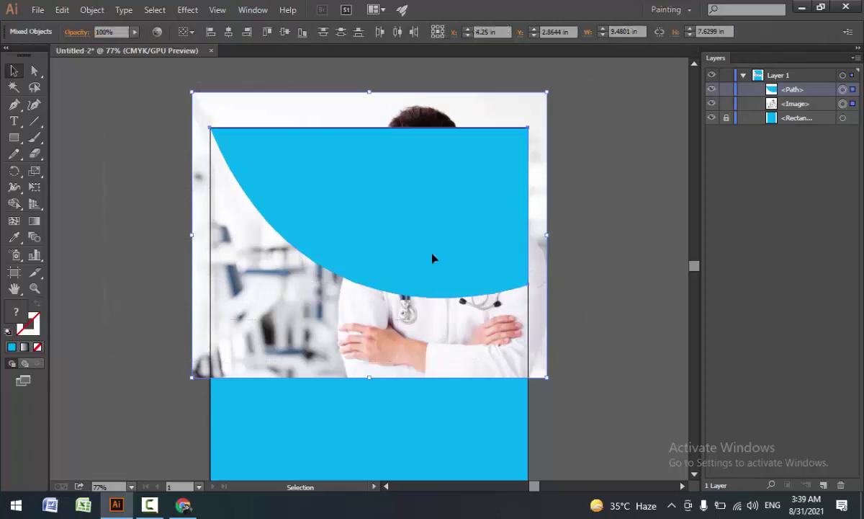
{"action": "right_click", "coordinate": [405, 217]}
{"action": "left_click", "coordinate": [453, 292]}
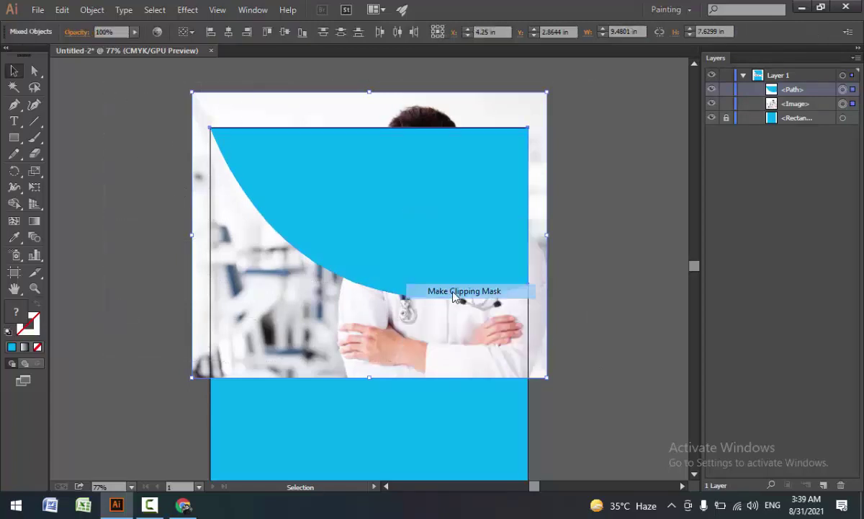
Step: Inside the clip group, shift and slightly shrink the doctor photo within the curved frame
{"action": "double_click", "coordinate": [442, 217]}
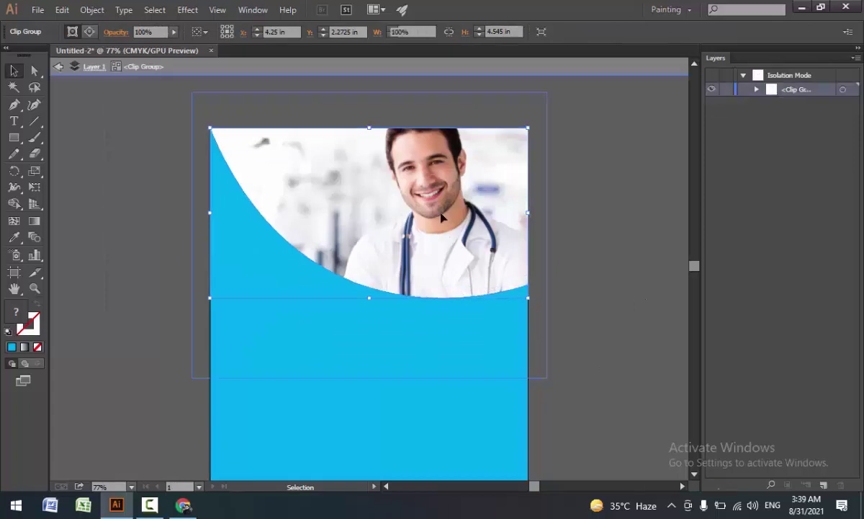
{"action": "mouse_move", "coordinate": [439, 198]}
{"action": "left_mouse_down"}
{"action": "mouse_move", "coordinate": [446, 222]}
{"action": "mouse_move", "coordinate": [449, 209]}
{"action": "left_mouse_up"}
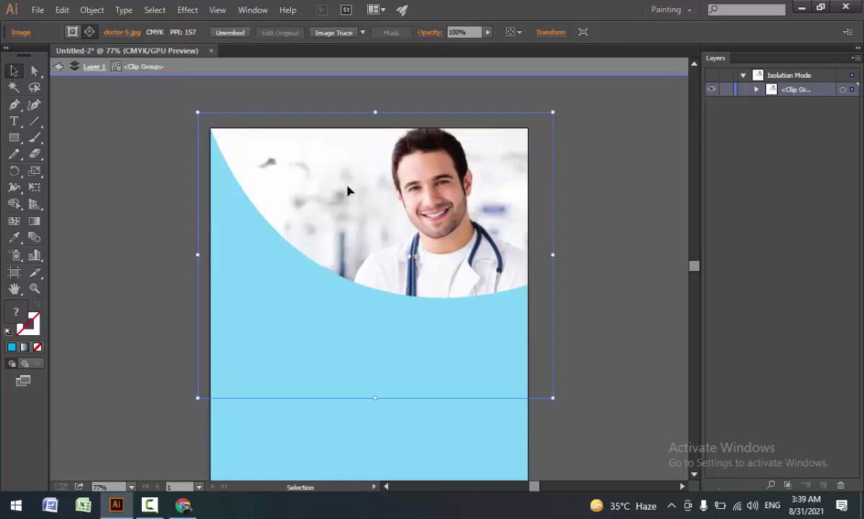
{"action": "left_click_drag", "start_coordinate": [348, 190], "coordinate": [337, 168]}
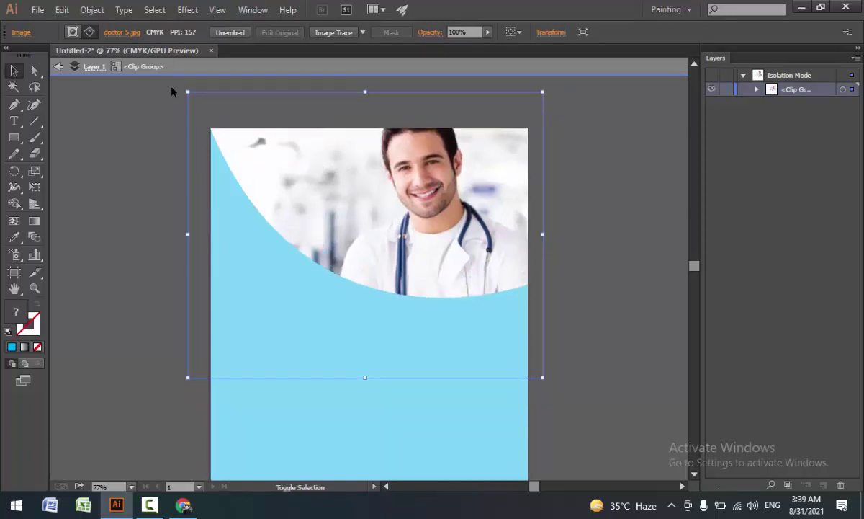
{"action": "left_click_drag", "start_coordinate": [189, 92], "coordinate": [200, 102]}
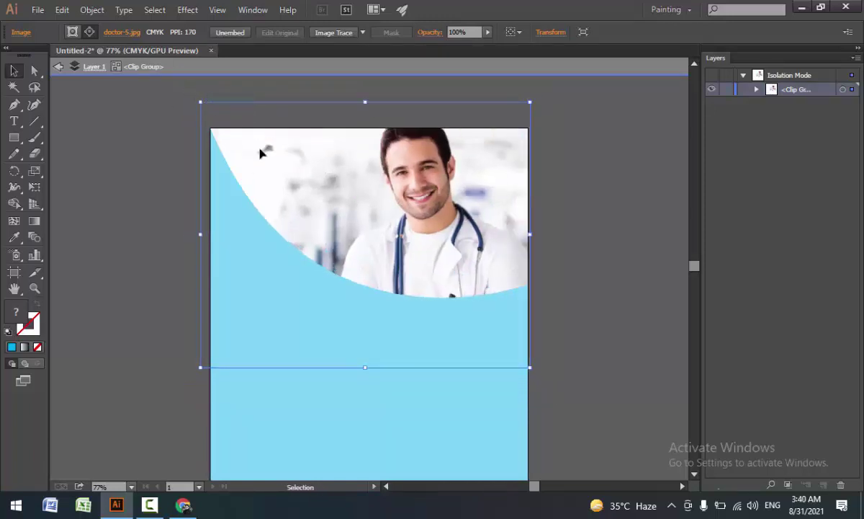
{"action": "left_click_drag", "start_coordinate": [328, 190], "coordinate": [343, 196]}
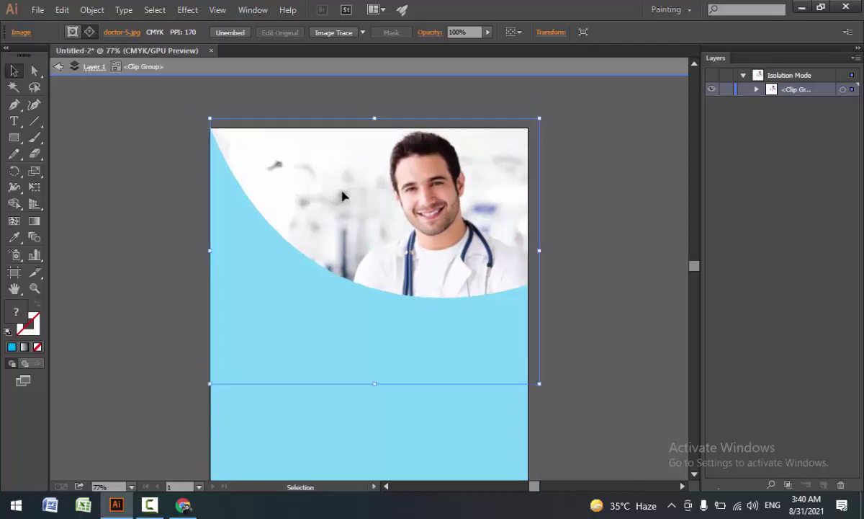
Step: Exit Isolation Mode and scroll down to the artboard's bottom
{"action": "left_click", "coordinate": [61, 67]}
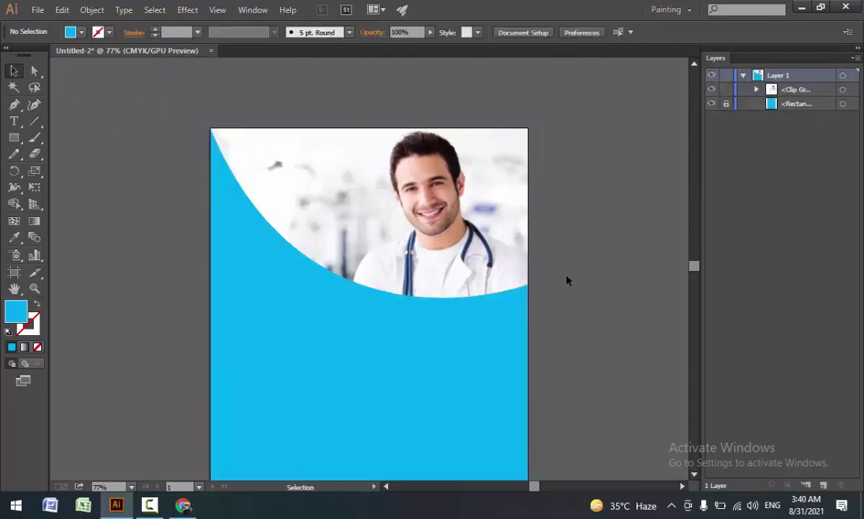
{"action": "scroll", "coordinate": [543, 287], "scroll_direction": "down", "scroll_amount": 1}
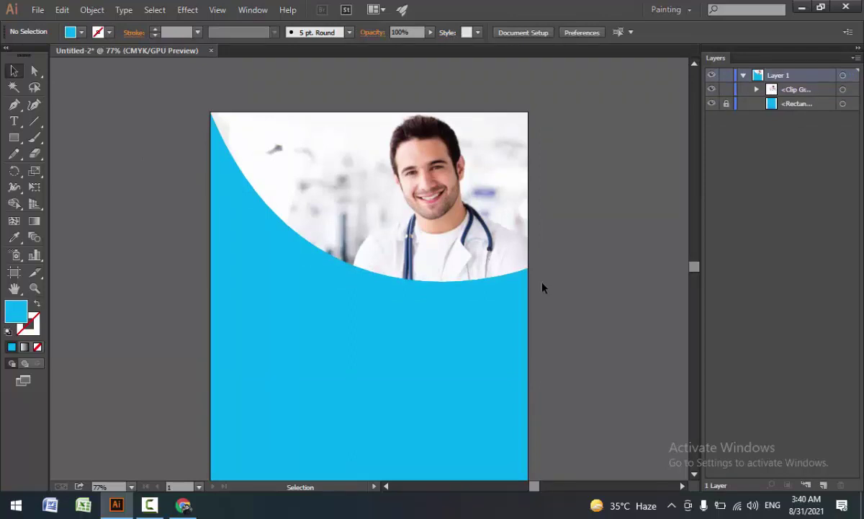
{"action": "scroll", "coordinate": [545, 291], "scroll_direction": "down", "scroll_amount": 5}
{"action": "scroll", "coordinate": [548, 298], "scroll_direction": "down", "scroll_amount": 5}
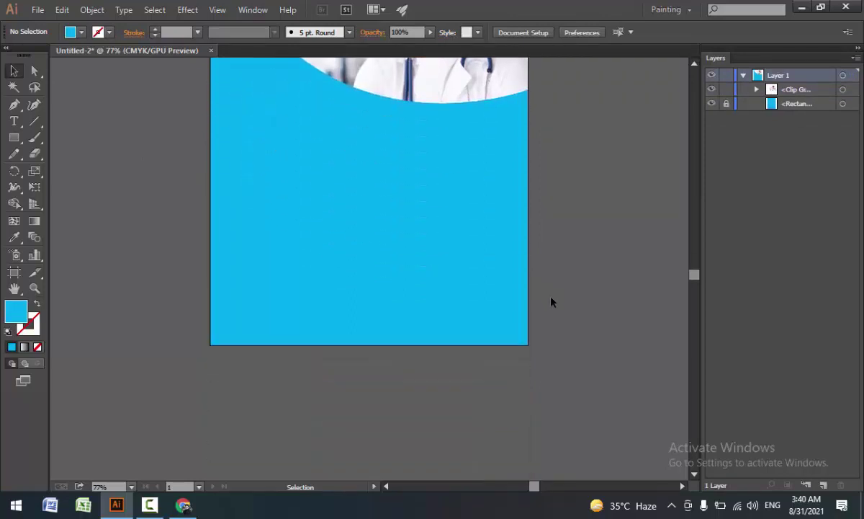
{"action": "scroll", "coordinate": [550, 302], "scroll_direction": "up", "scroll_amount": 5}
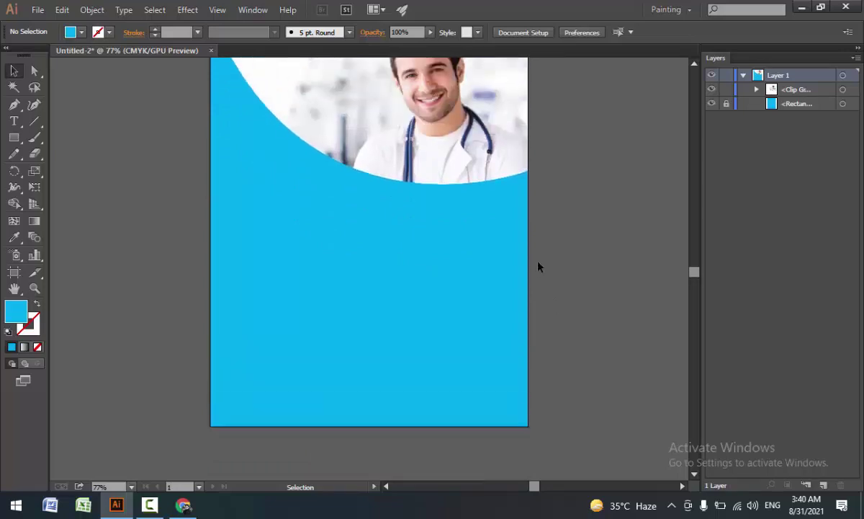
{"action": "scroll", "coordinate": [538, 266], "scroll_direction": "down", "scroll_amount": 3}
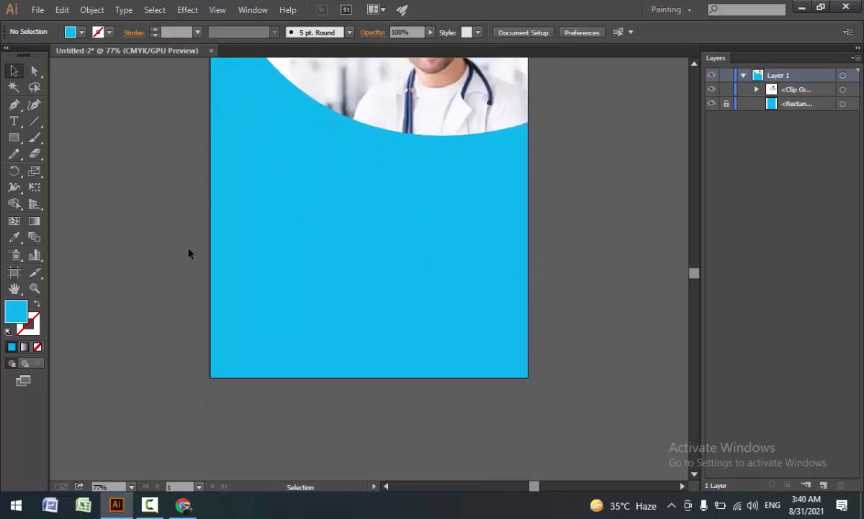
Step: Draw a closed Pen path through the bottom corners and a point partway up the right edge
{"action": "left_click", "coordinate": [15, 104]}
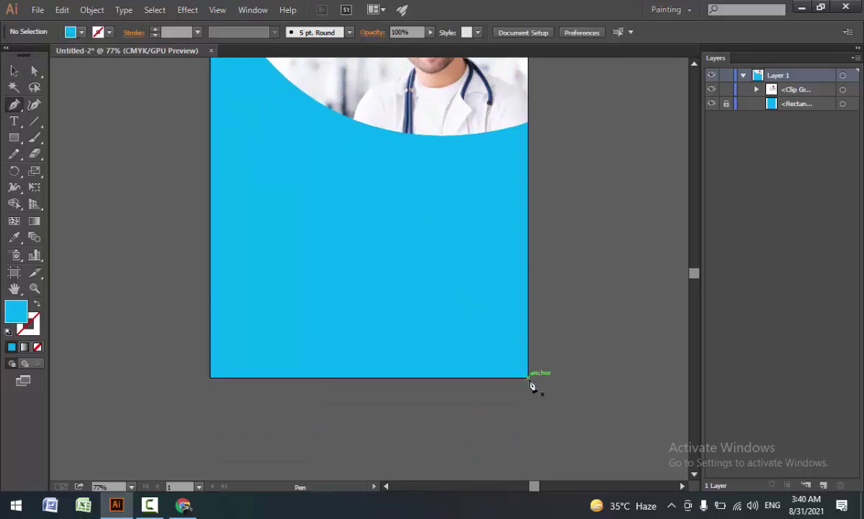
{"action": "left_click", "coordinate": [211, 376]}
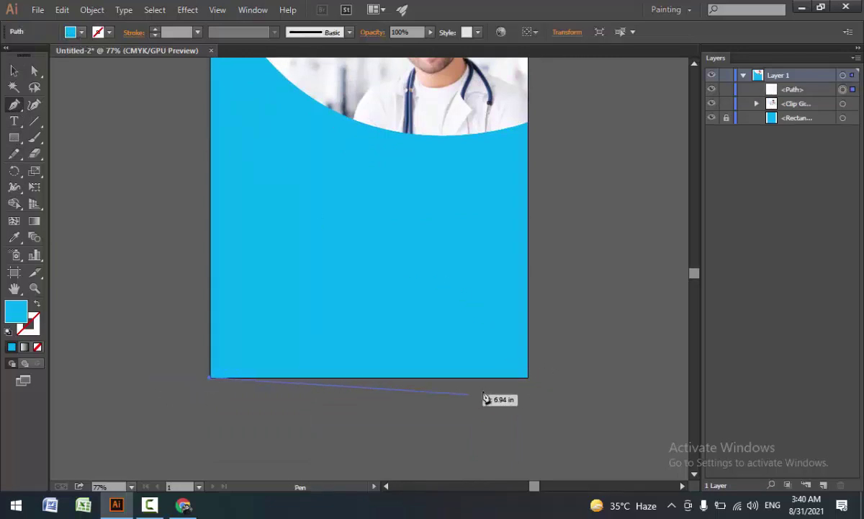
{"action": "left_click", "coordinate": [528, 376]}
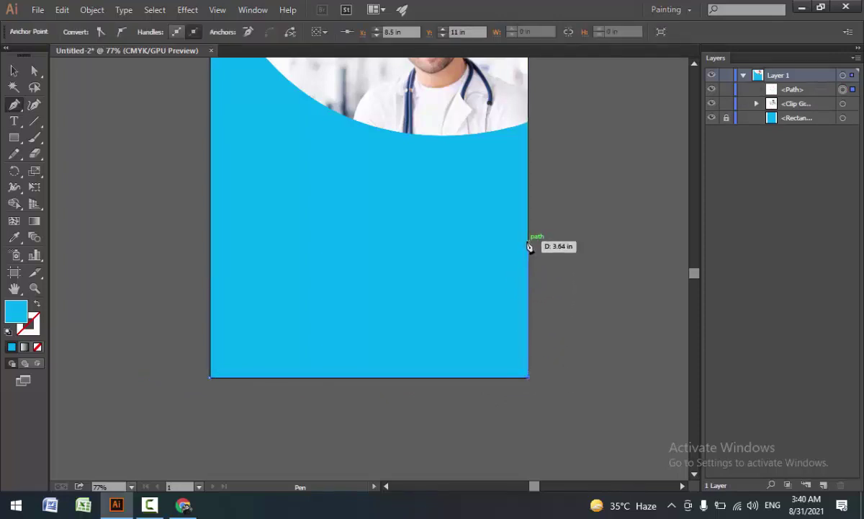
{"action": "left_click", "coordinate": [529, 243]}
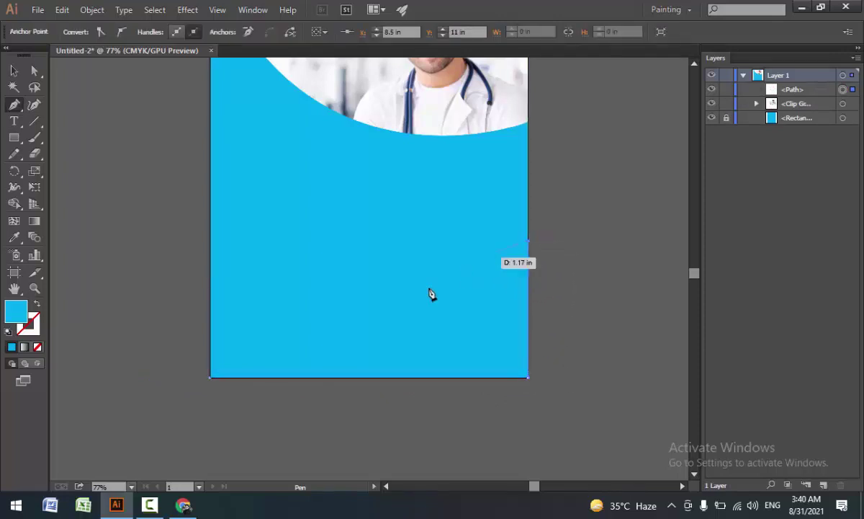
{"action": "left_click", "coordinate": [211, 377]}
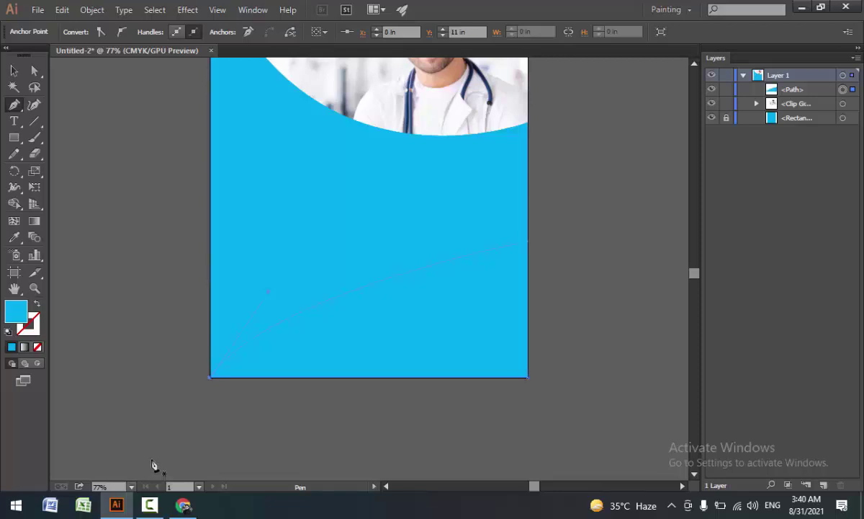
{"action": "left_click", "coordinate": [15, 72]}
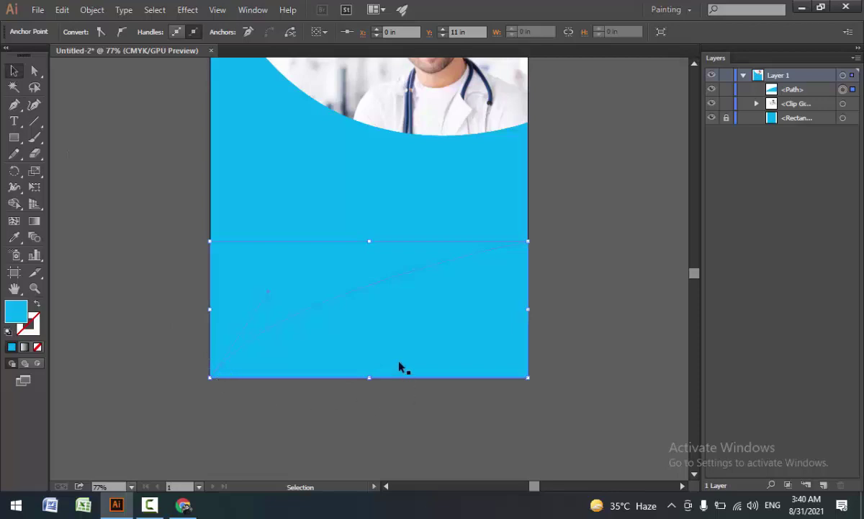
Step: Undo a stray move and fill the lower curved shape with the dark indigo swatch
{"action": "mouse_move", "coordinate": [382, 367]}
{"action": "left_mouse_down"}
{"action": "mouse_move", "coordinate": [508, 364]}
{"action": "mouse_move", "coordinate": [586, 430]}
{"action": "left_mouse_up"}
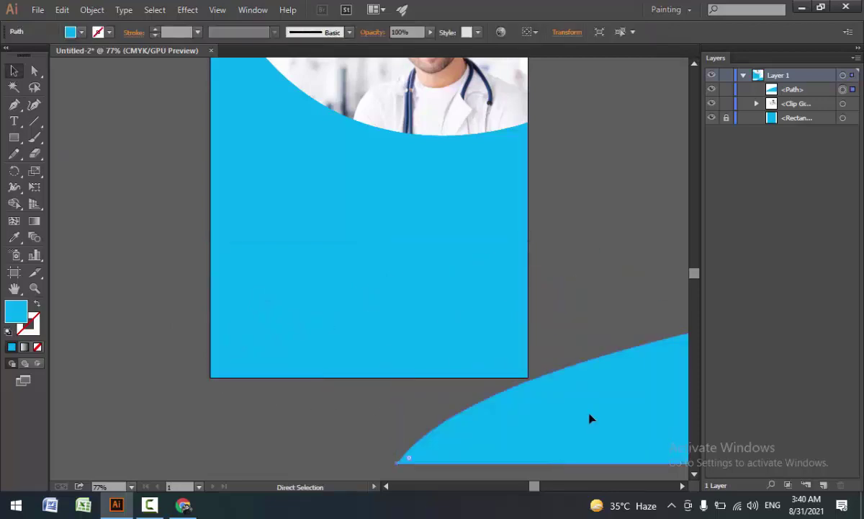
{"action": "key", "text": "ctrl+z"}
{"action": "key", "text": "ctrl+z"}
{"action": "left_click", "coordinate": [72, 32]}
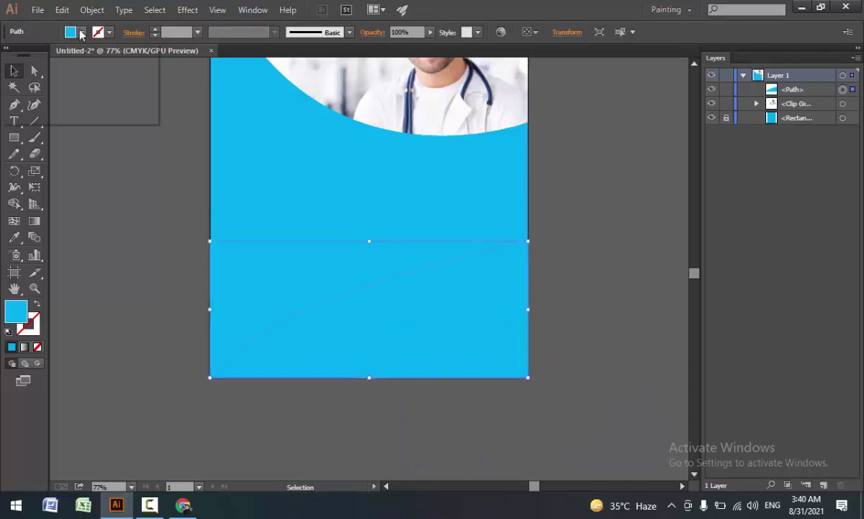
{"action": "left_click", "coordinate": [85, 56]}
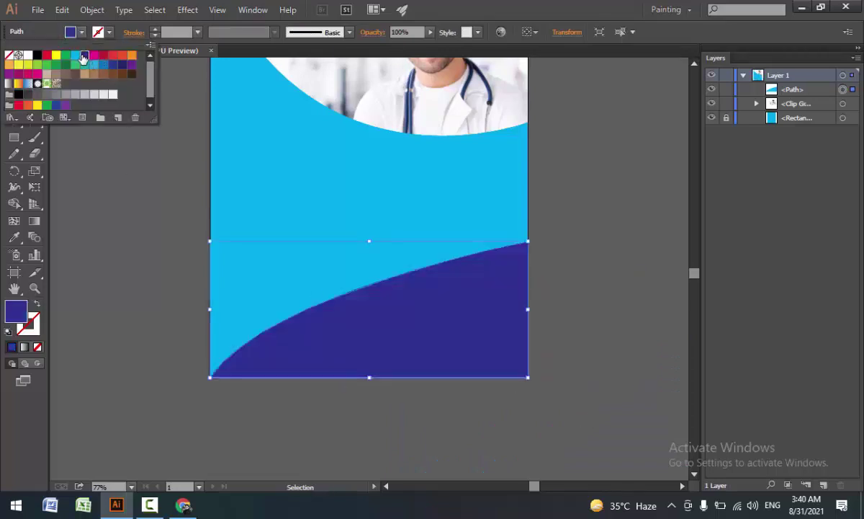
{"action": "left_click", "coordinate": [97, 260]}
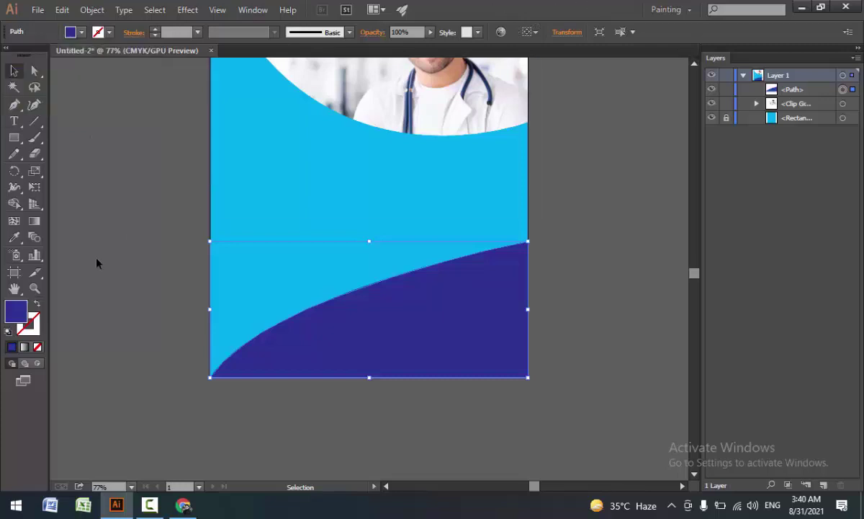
{"action": "left_click", "coordinate": [126, 299]}
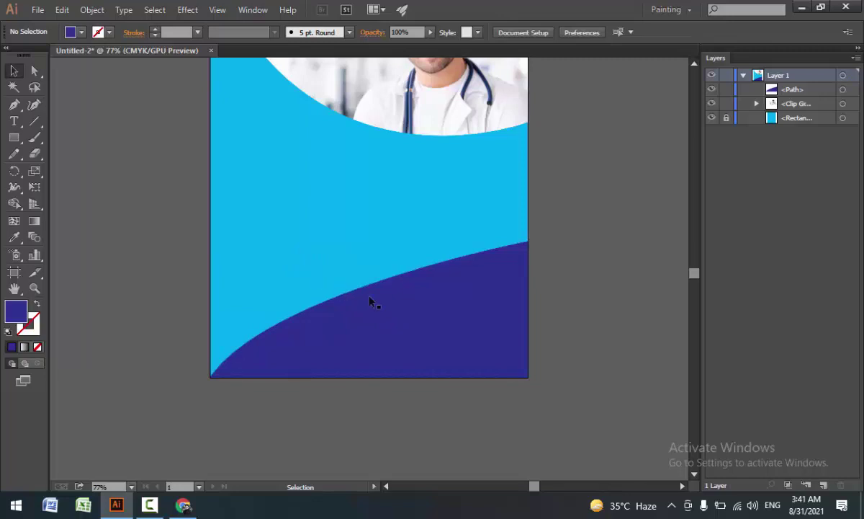
{"action": "left_click", "coordinate": [389, 308]}
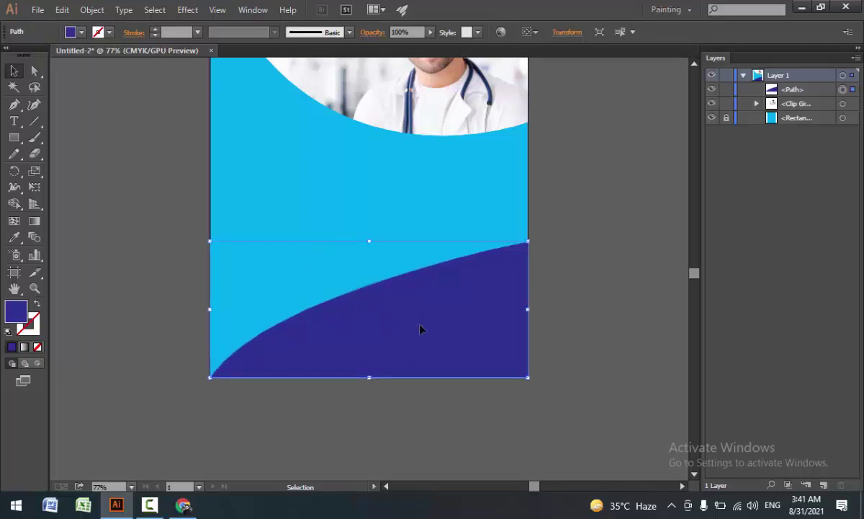
Step: Paste a copy behind the navy wave, nudge it up two steps, and fill it white
{"action": "key", "text": "ctrl+c"}
{"action": "key", "text": "ctrl+b"}
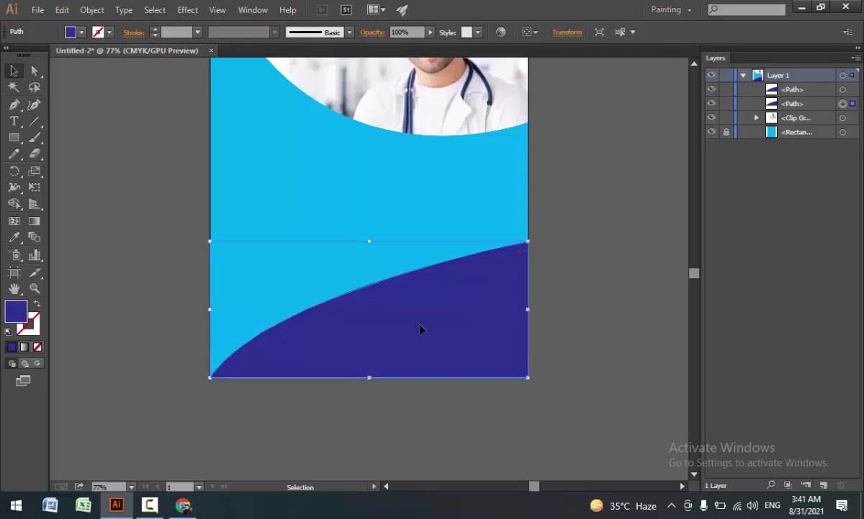
{"action": "key", "text": "Up"}
{"action": "key", "text": "Up"}
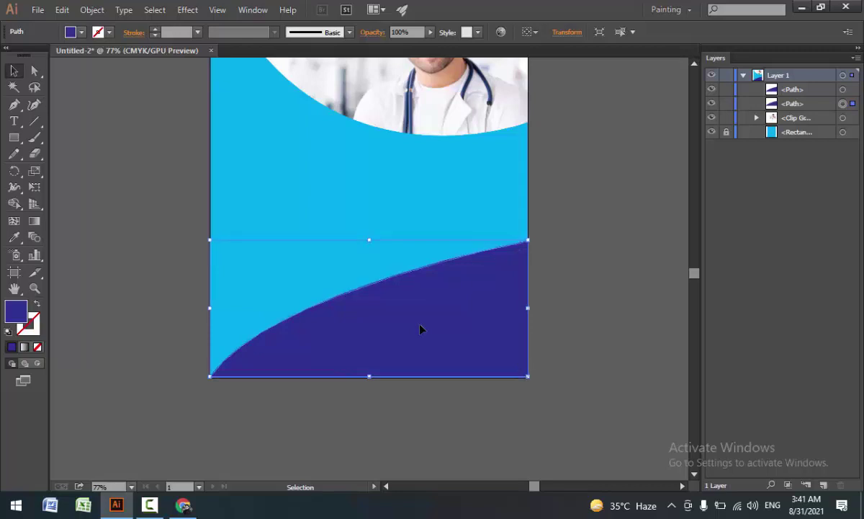
{"action": "key", "text": "Up"}
{"action": "key", "text": "Up"}
{"action": "key", "text": "Up"}
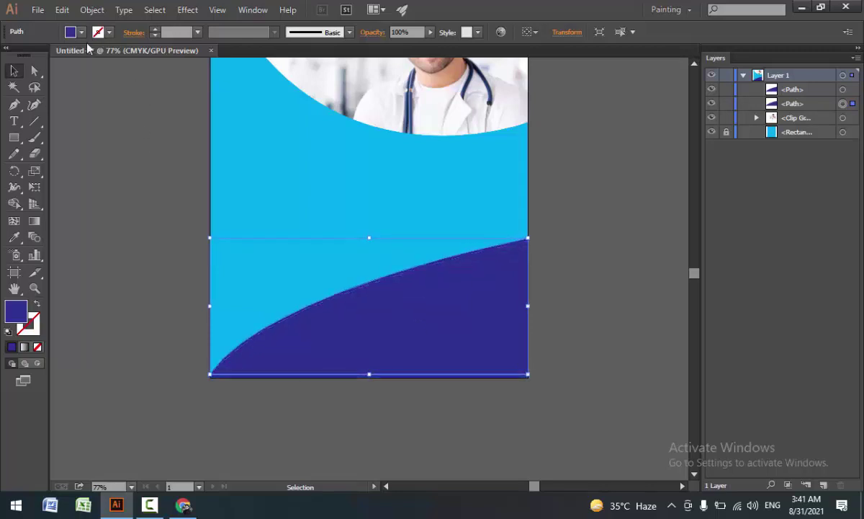
{"action": "left_click", "coordinate": [81, 32]}
{"action": "left_click", "coordinate": [19, 55]}
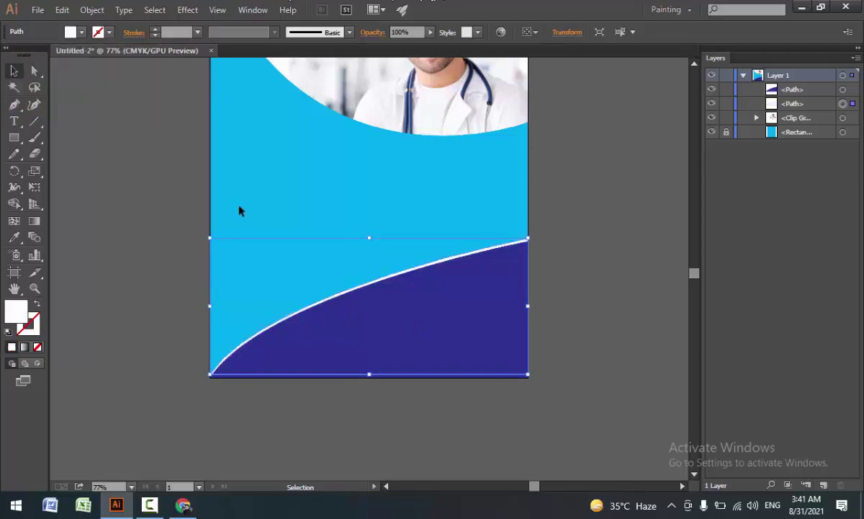
{"action": "left_click", "coordinate": [108, 193]}
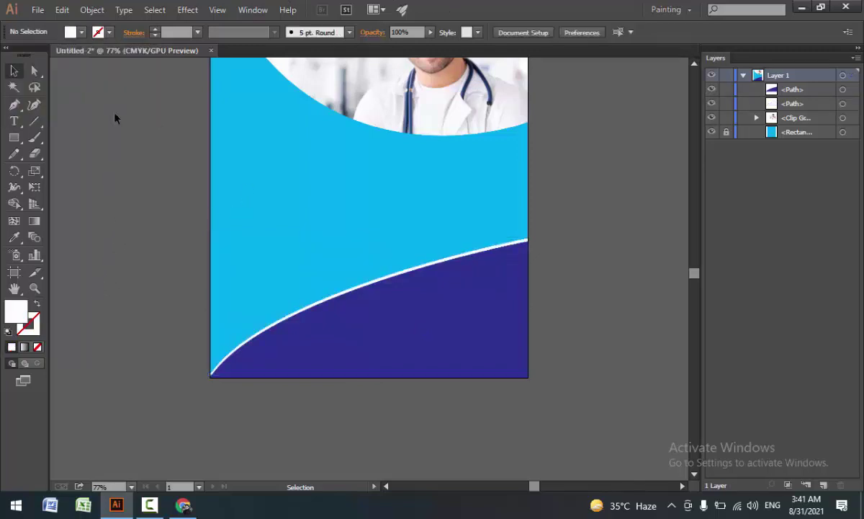
{"action": "left_click", "coordinate": [88, 10]}
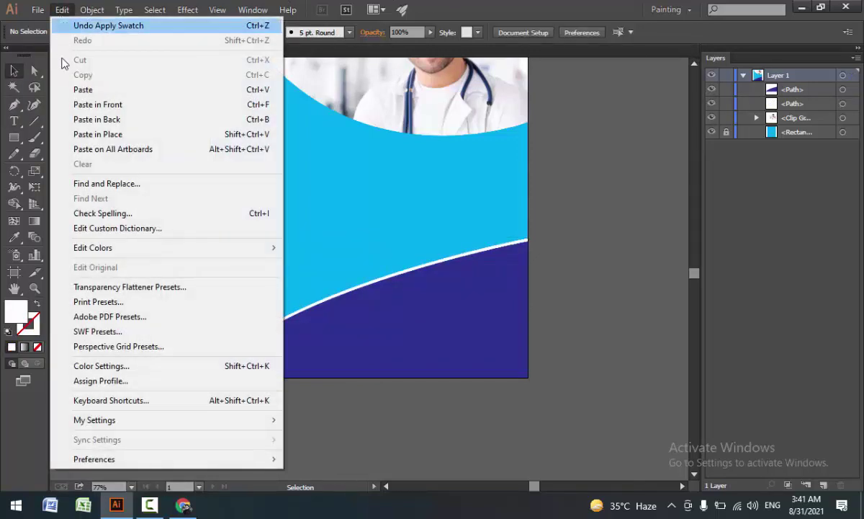